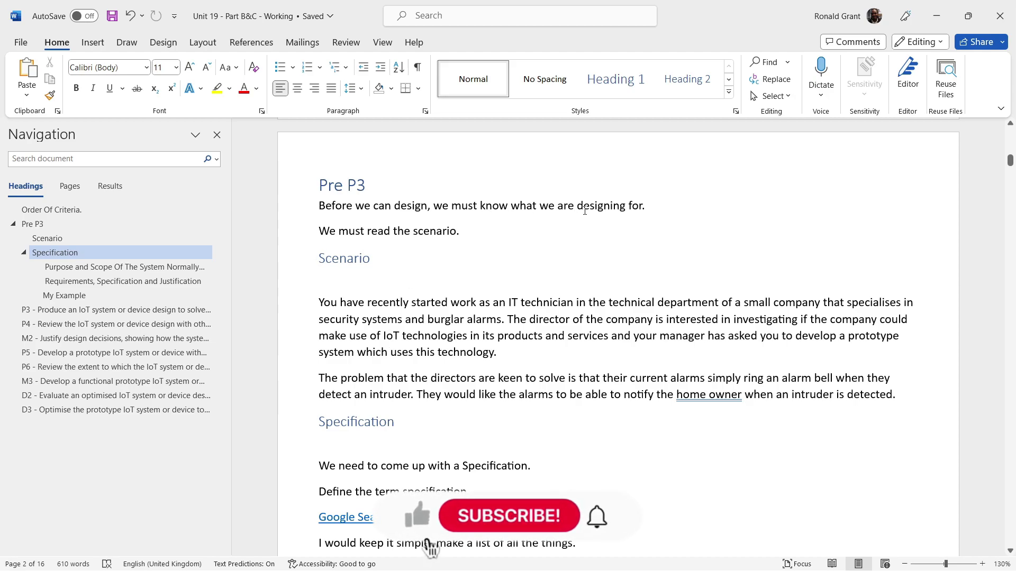
Look over the Pre P3, P3 and Purpose and Scope sections of the document, ending at the scenario.
click(658, 200)
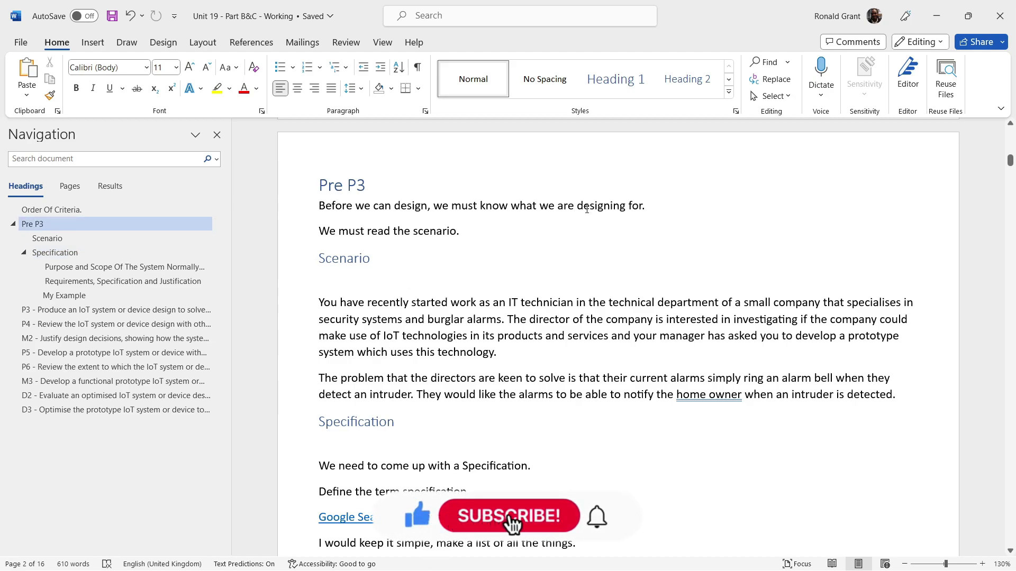
click(97, 312)
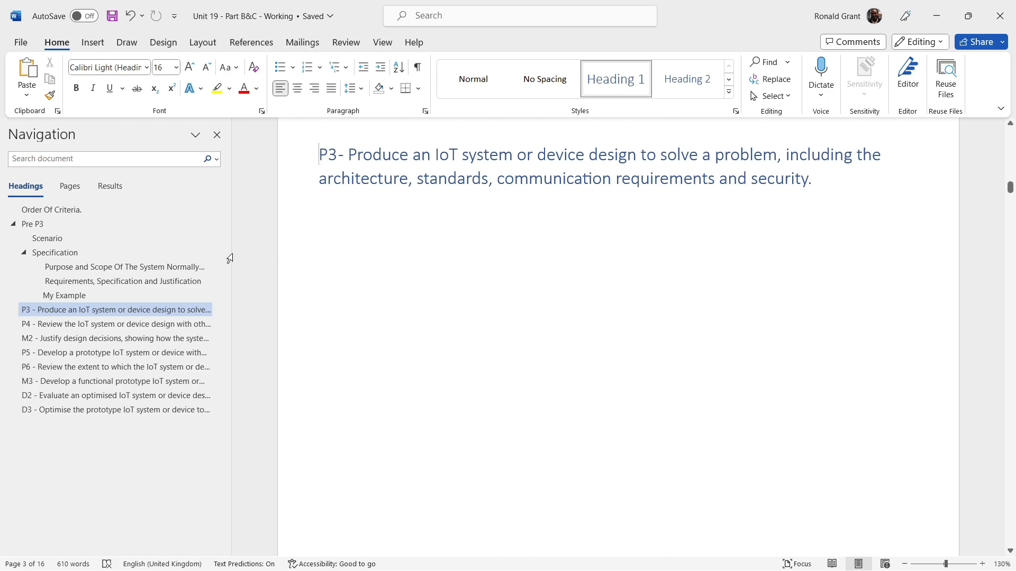
click(62, 270)
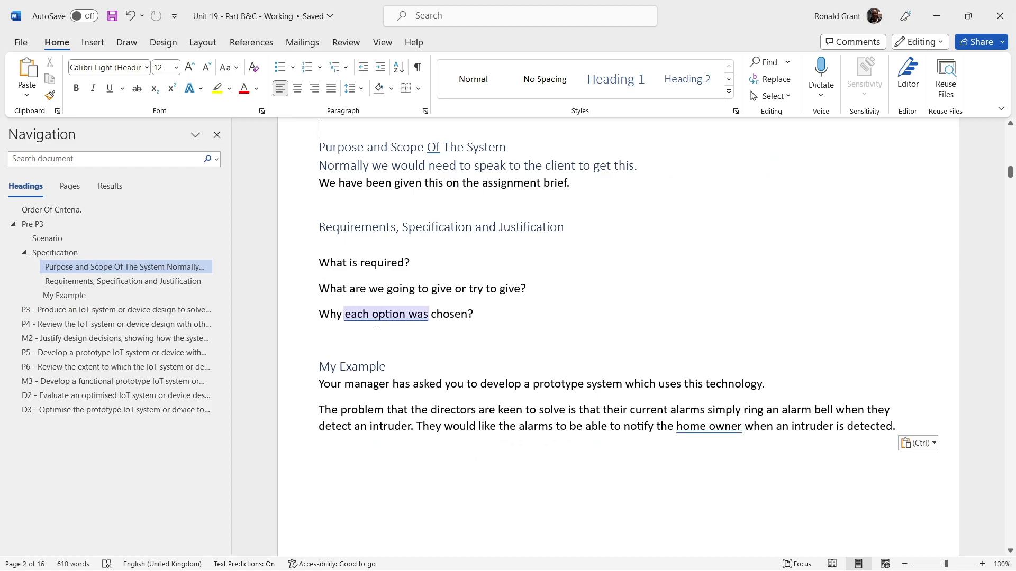
scroll(507, 321, up, 5)
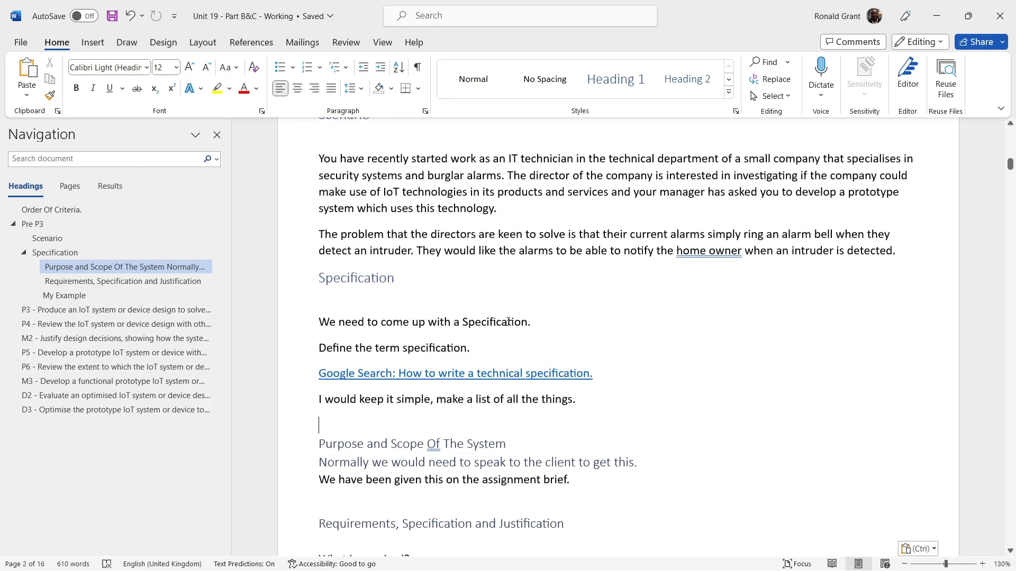
scroll(508, 321, up, 5)
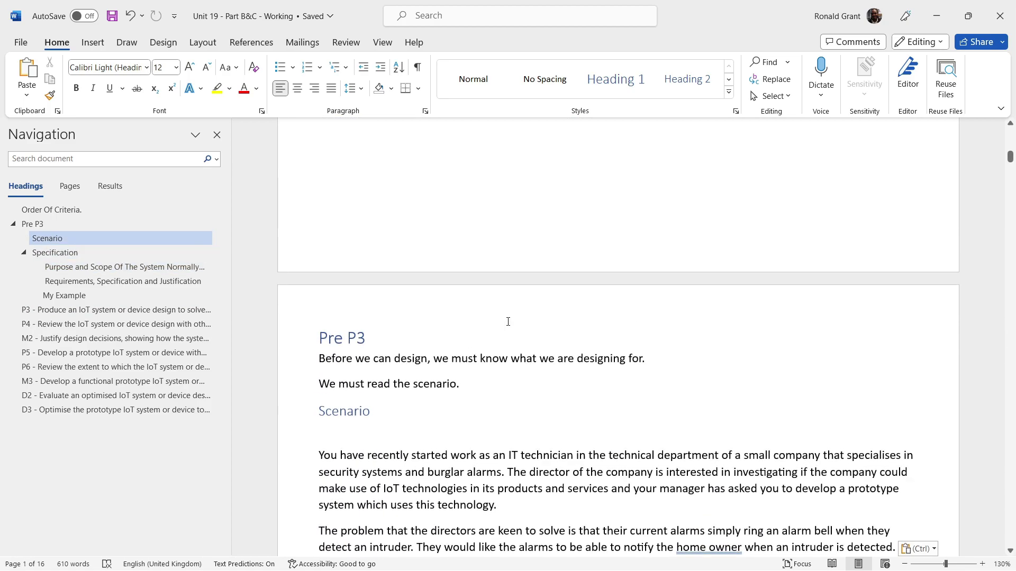
scroll(508, 321, down, 1)
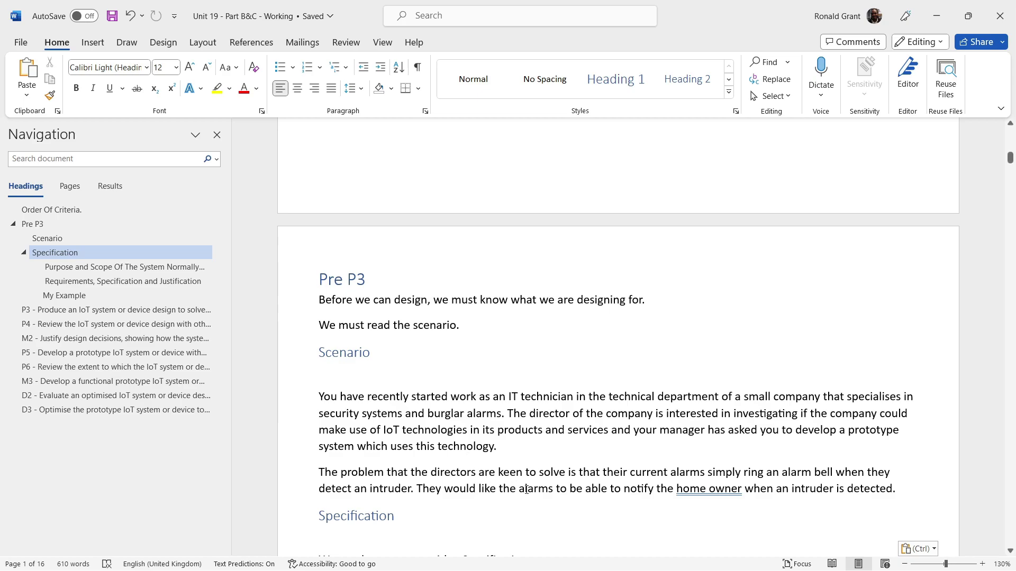
scroll(518, 469, down, 3)
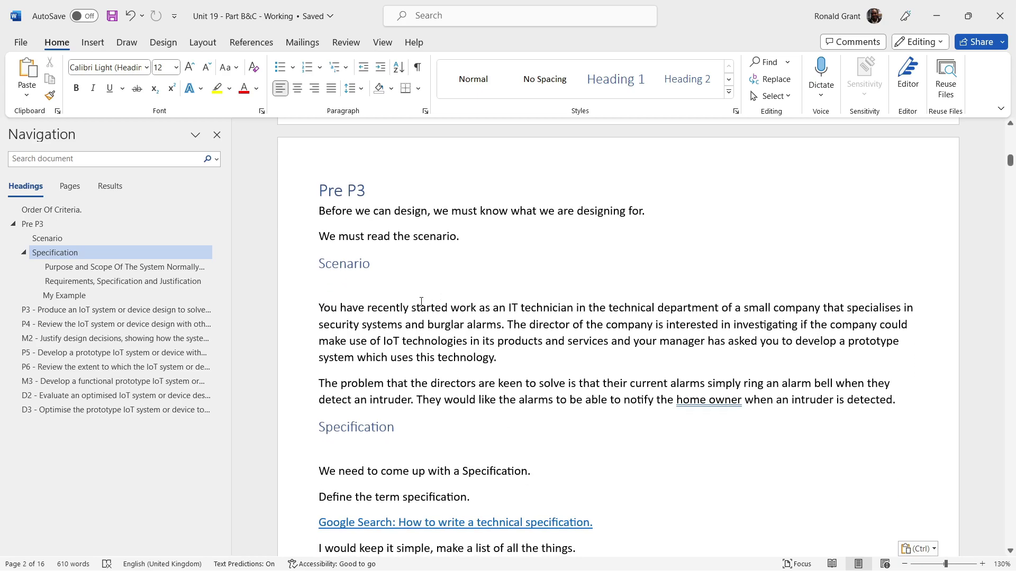
Read the alarm scenario, focusing on the need to notify the home owner, and the Specification guidance beneath it.
click(345, 265)
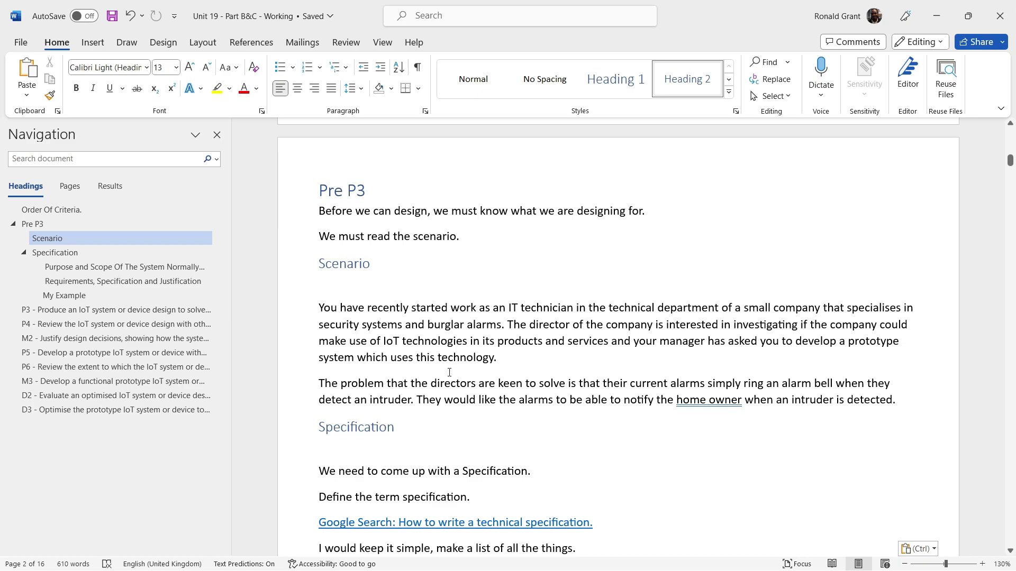
scroll(395, 390, down, 5)
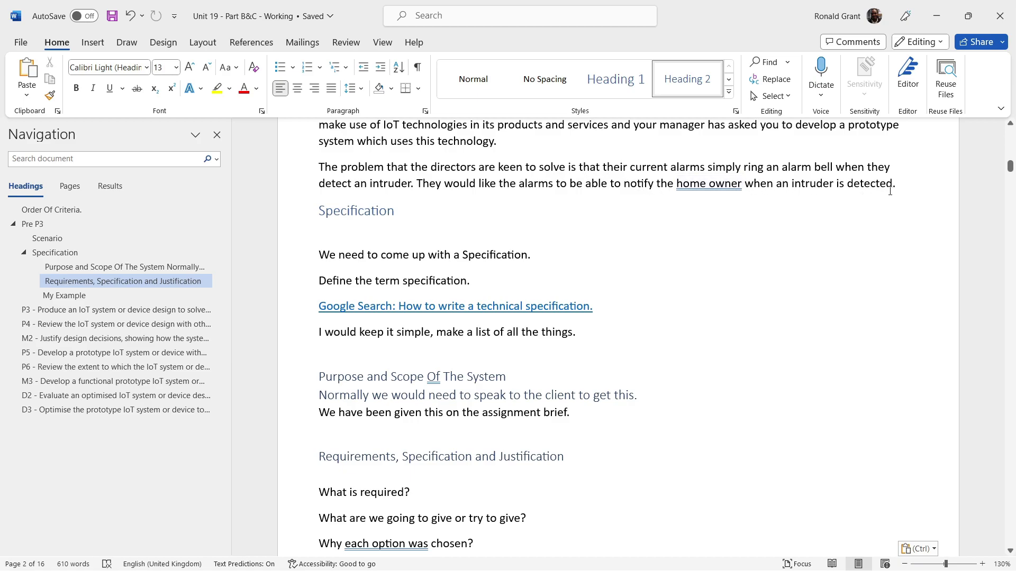
scroll(890, 191, up, 3)
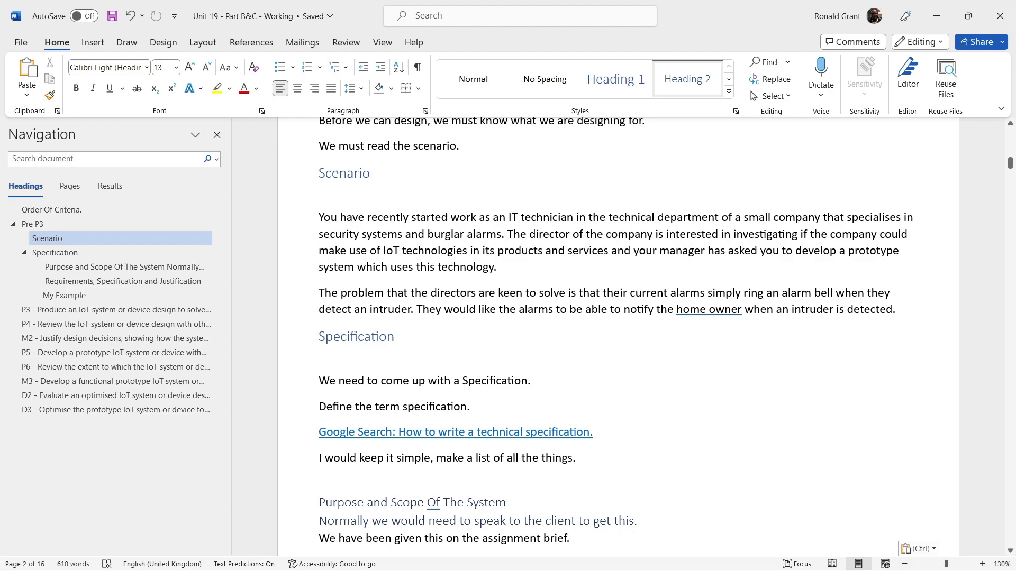
double_click(638, 312)
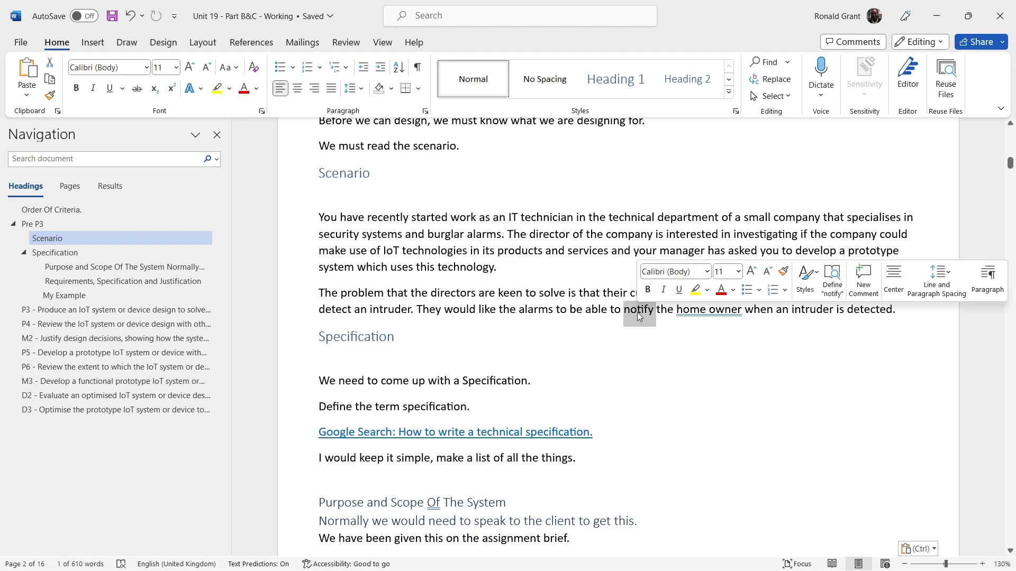
click(577, 308)
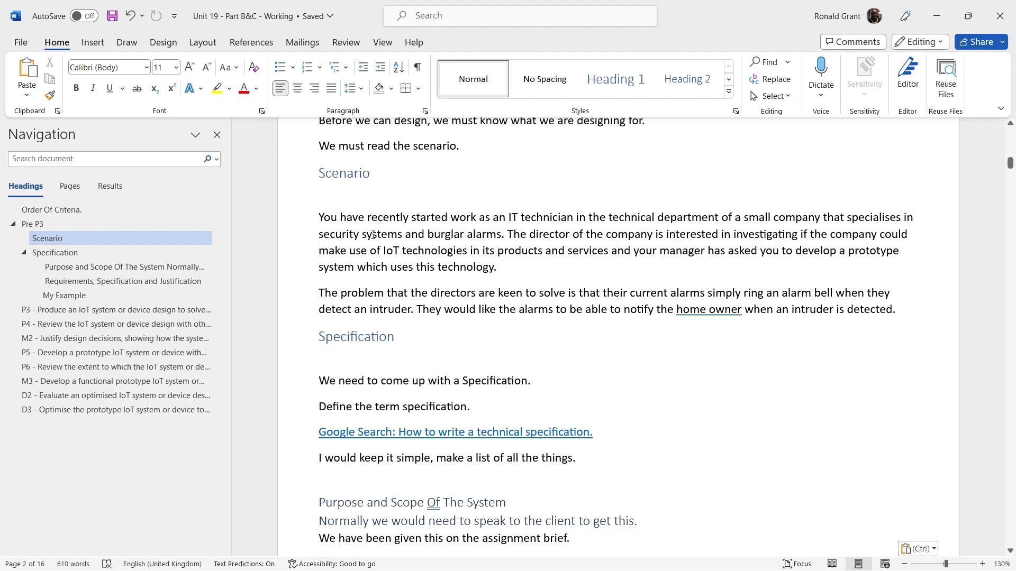
scroll(395, 255, down, 2)
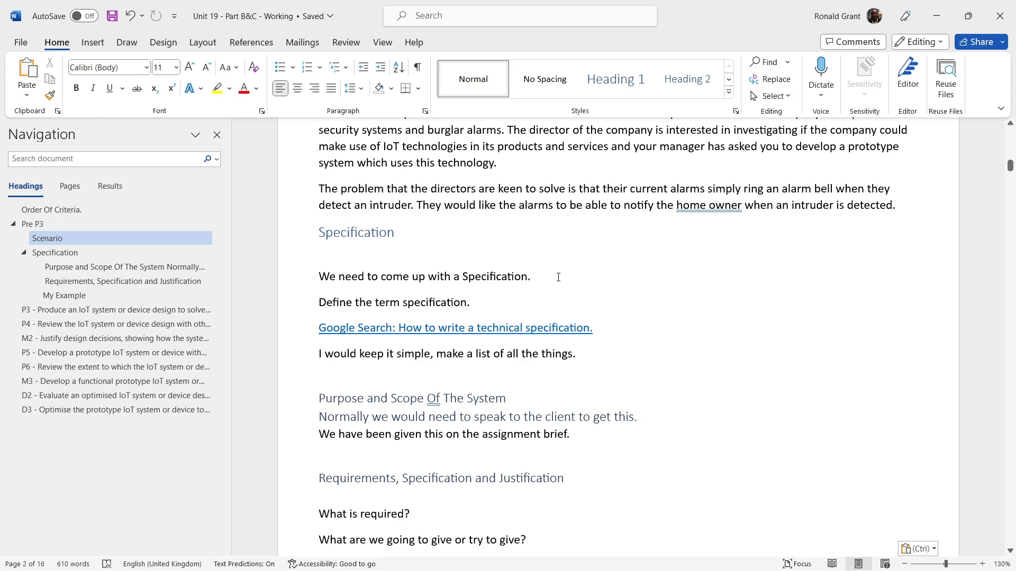
scroll(558, 278, up, 2)
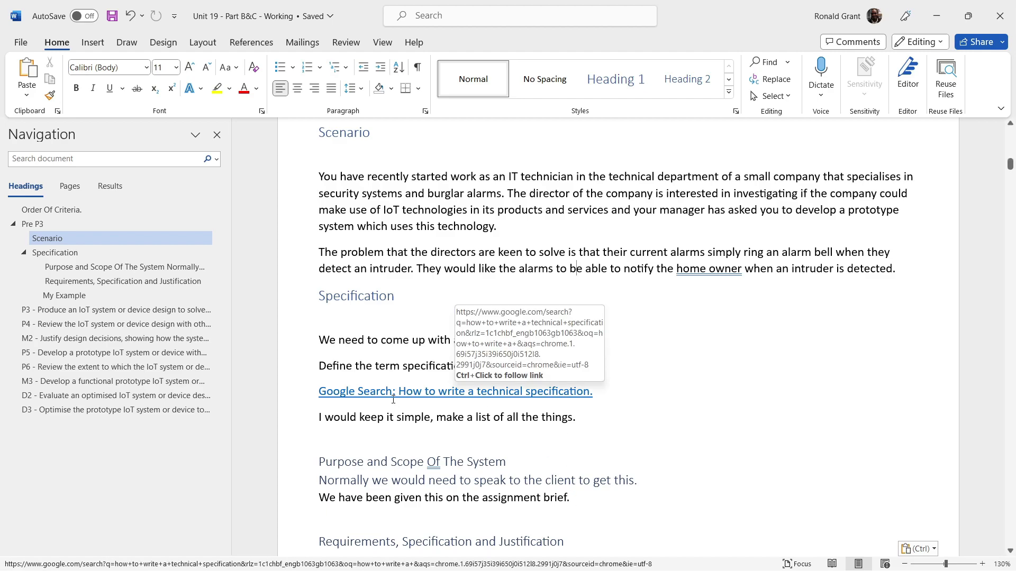
Below the "make a list of all the things" sentence, add separate lines "Notify home owners.", "Detect movement." and "Ring bell or buzzer.".
click(600, 393)
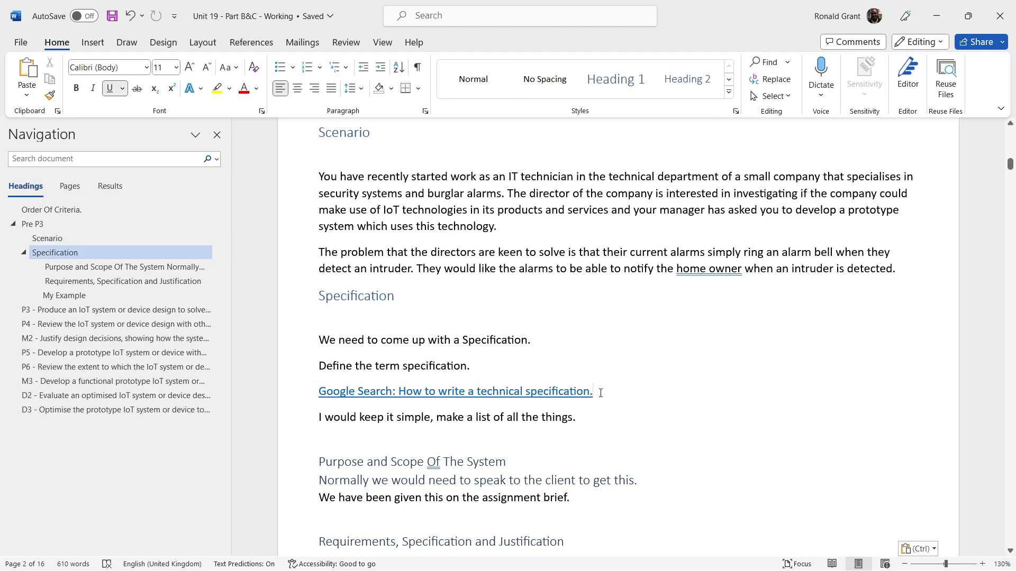
click(597, 424)
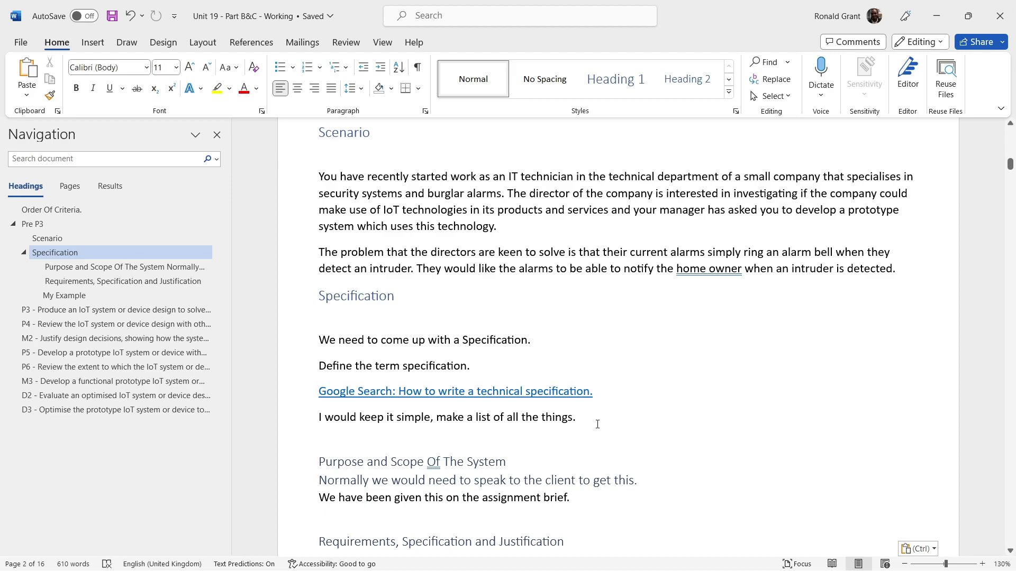
key(Return)
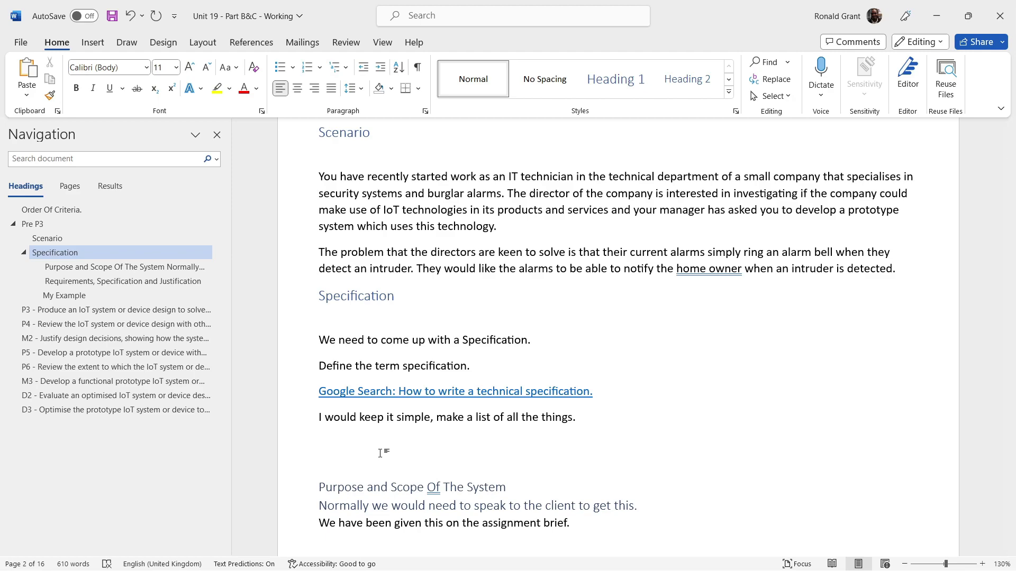
scroll(379, 453, down, 1)
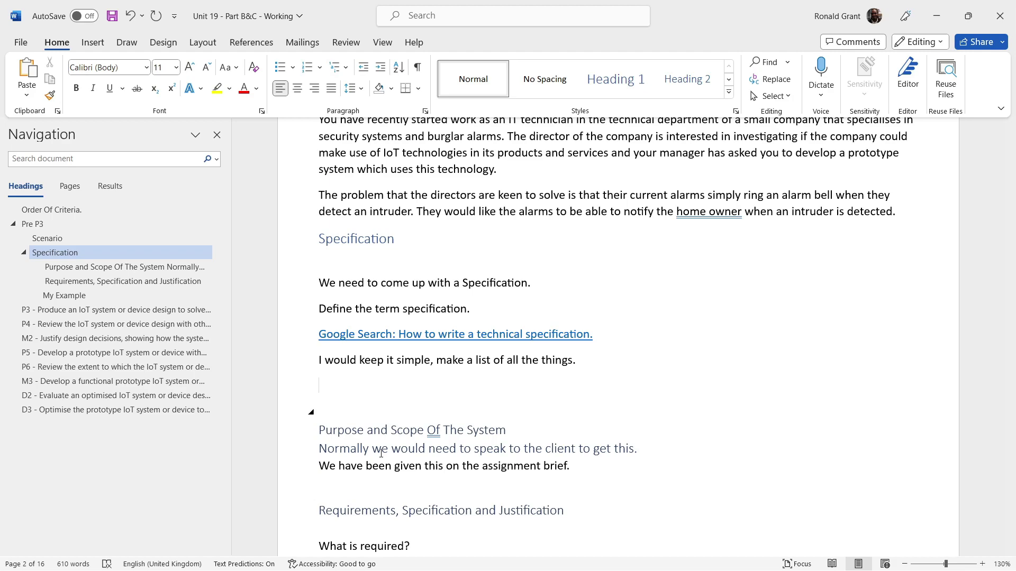
key(Return)
text(Notify home ow)
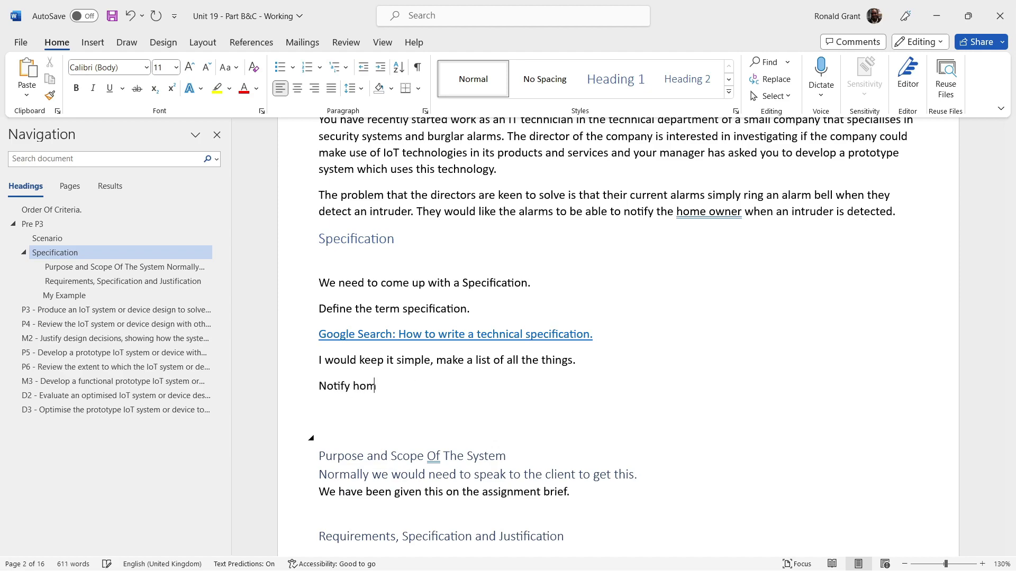
text(.)
key(Return)
text(Detect movement.)
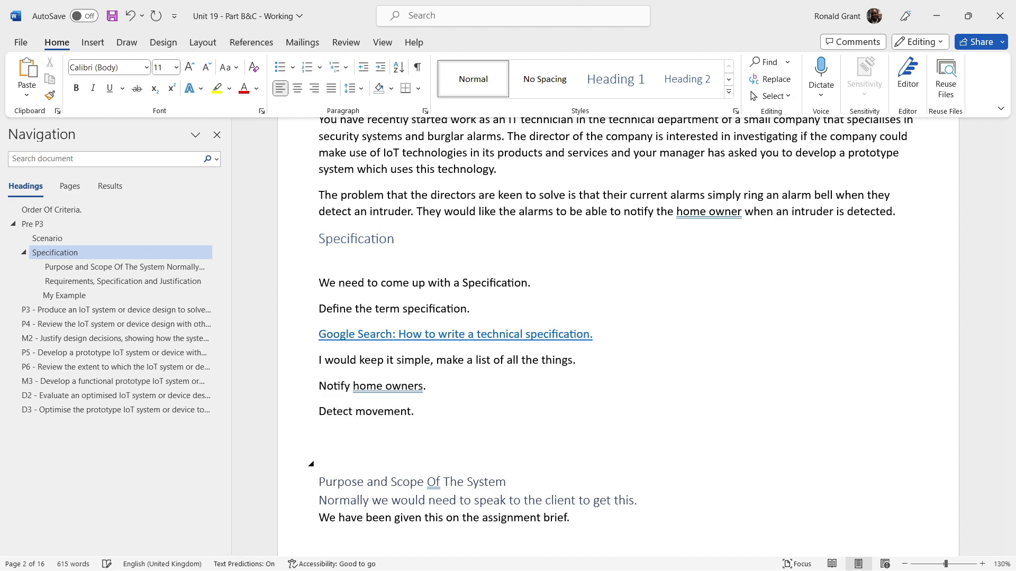
key(Return)
text(Ring bell or buzz)
key(BackSpace)
text(zer.)
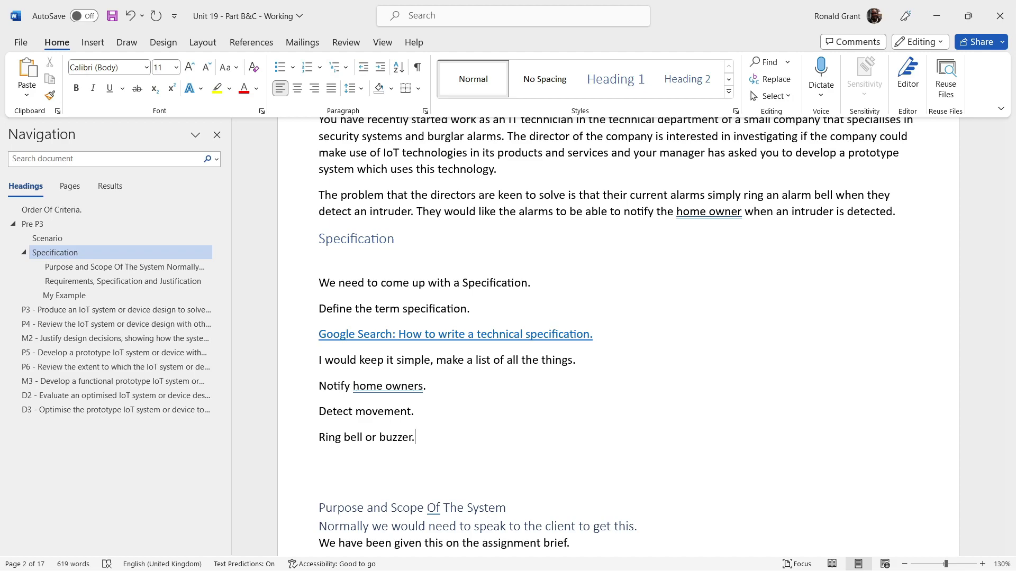
key(shift+Up)
key(shift+Up)
key(ctrl+shift+Left)
key(ctrl+shift+Left)
key(ctrl+shift+Left)
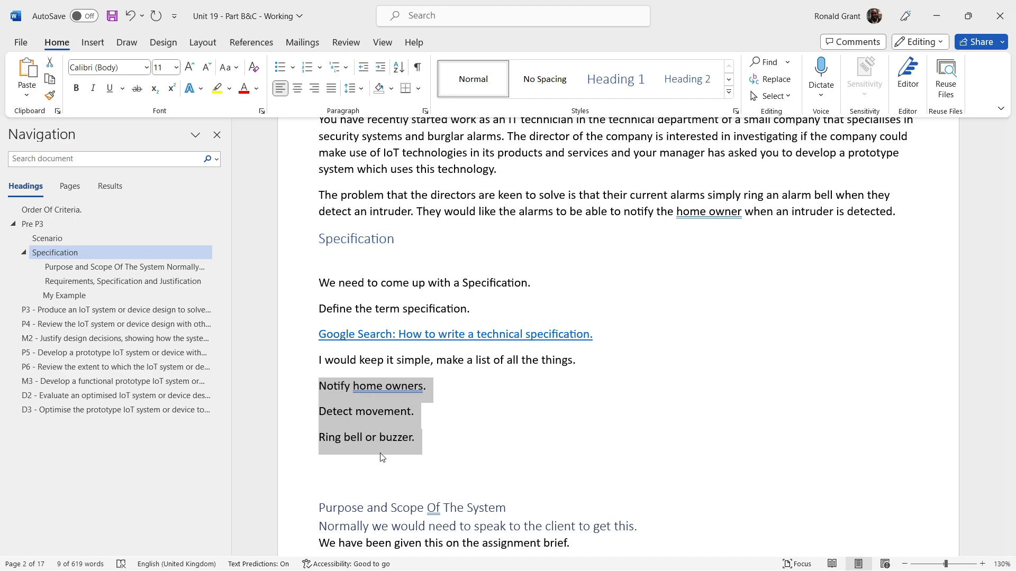
click(382, 457)
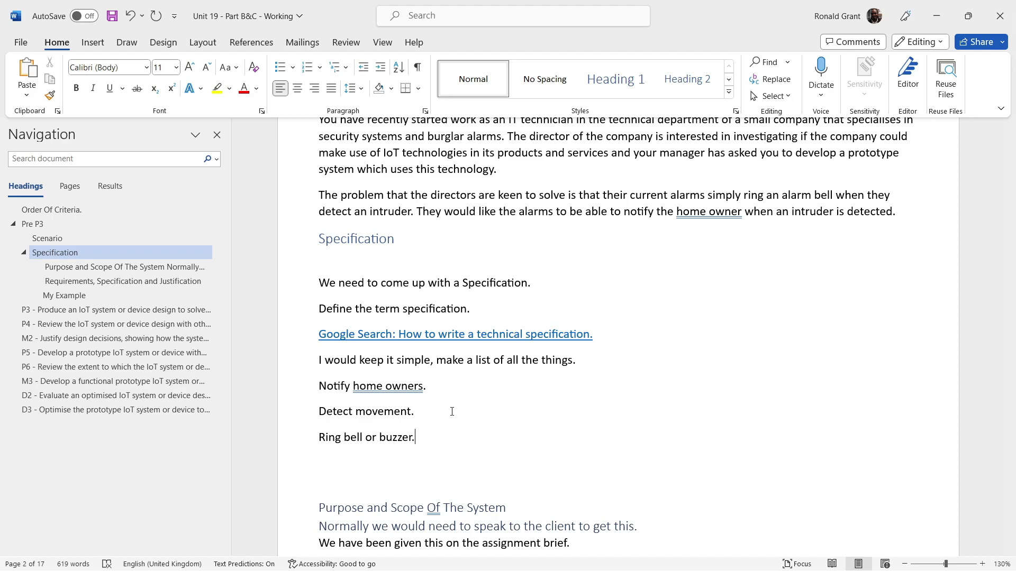
key(shift+Left)
key(shift+Left)
key(shift+Left)
key(shift+Left)
key(shift+Left)
key(shift+Left)
key(shift+Left)
key(shift+Left)
key(shift+Left)
key(shift+Left)
key(shift+Left)
key(shift+Left)
key(shift+Left)
key(shift+Left)
key(shift+Left)
key(shift+Left)
key(shift+Left)
key(shift+Left)
key(shift+Left)
key(shift+Left)
key(shift+Up)
key(shift+Up)
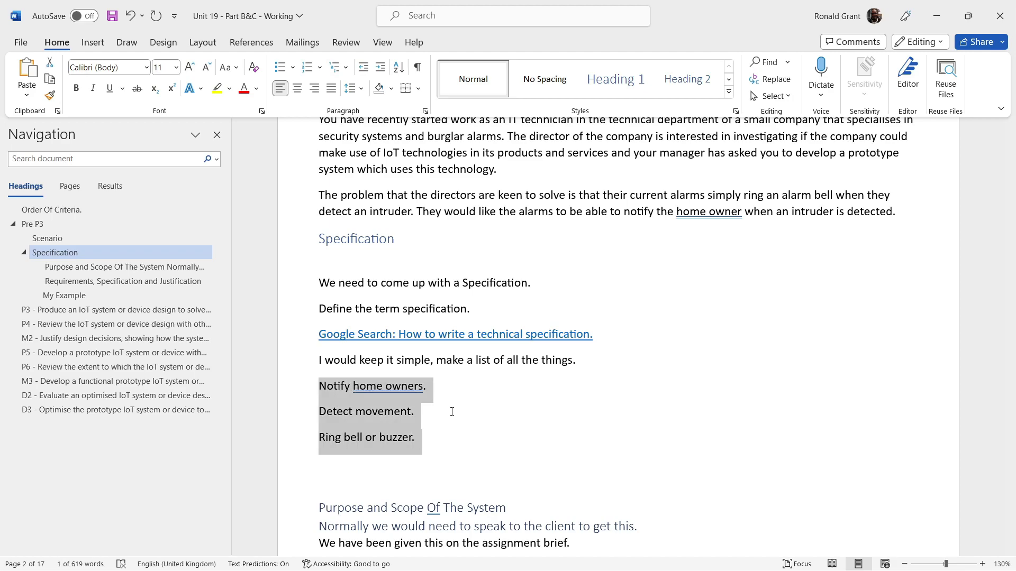
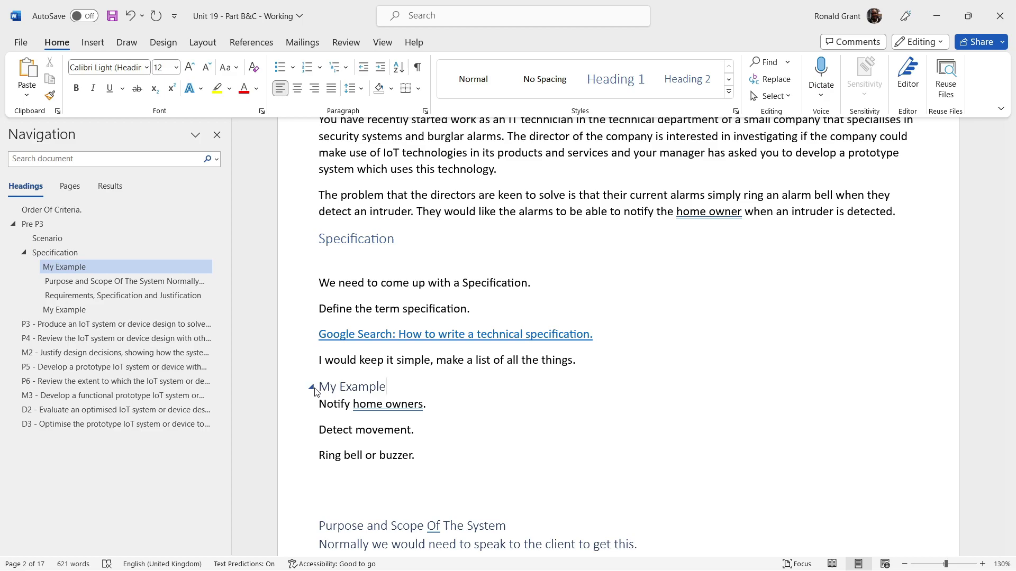
Extend the "My Example" heading above the new list to "My Example Specification" and save the document.
text(Specification)
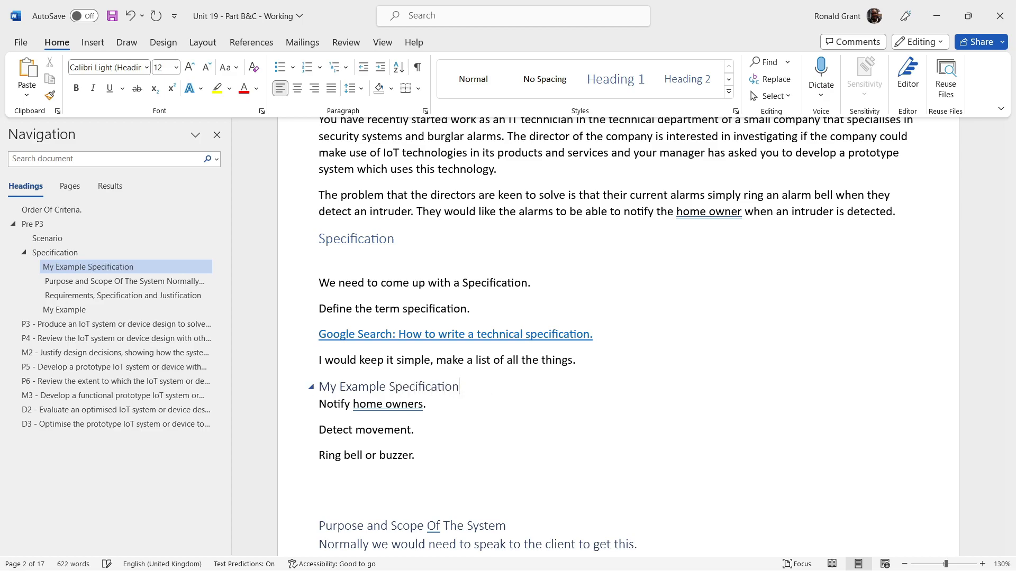
key(ctrl+s)
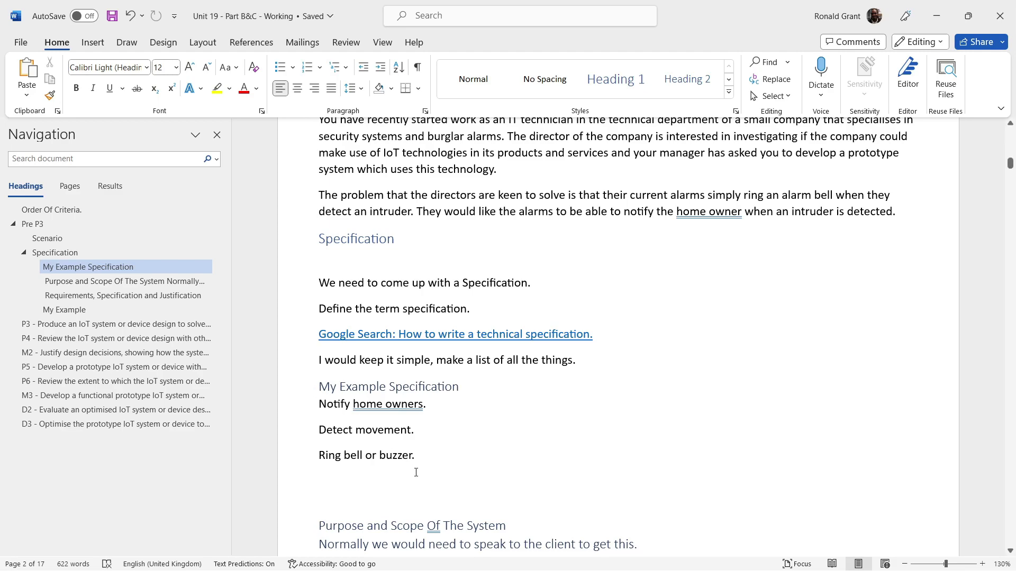
Examine the "Purpose and Scope Of The System" and "Requirements, Specification and Justification" sections against the example specification list.
scroll(416, 473, down, 3)
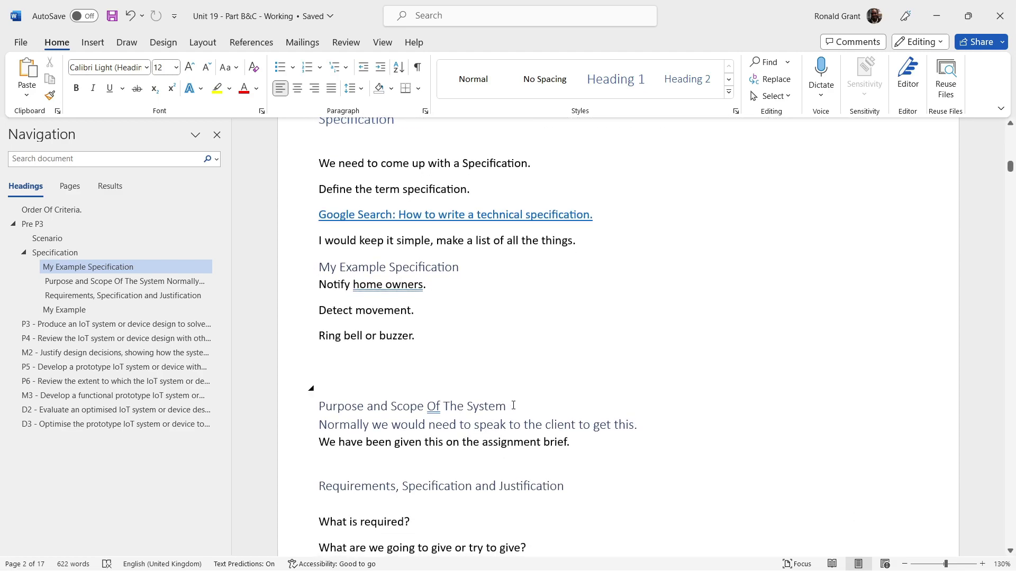
click(512, 405)
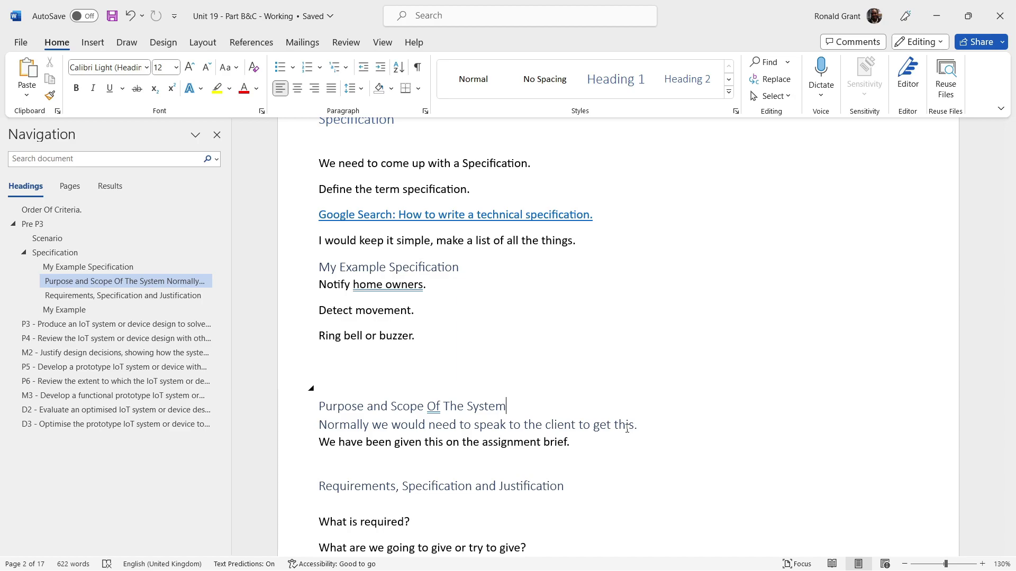
scroll(626, 428, up, 5)
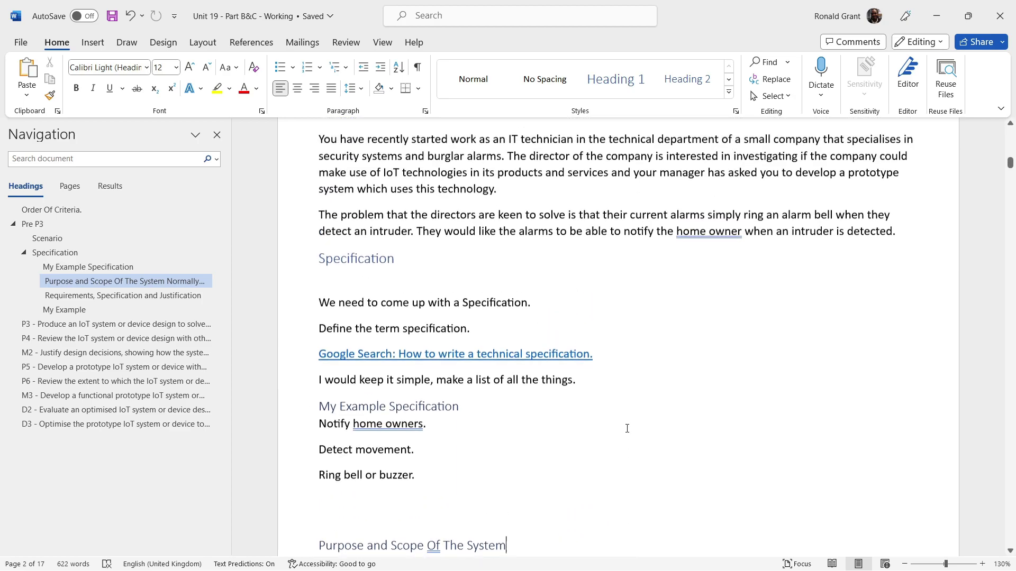
scroll(627, 429, down, 3)
scroll(627, 428, down, 3)
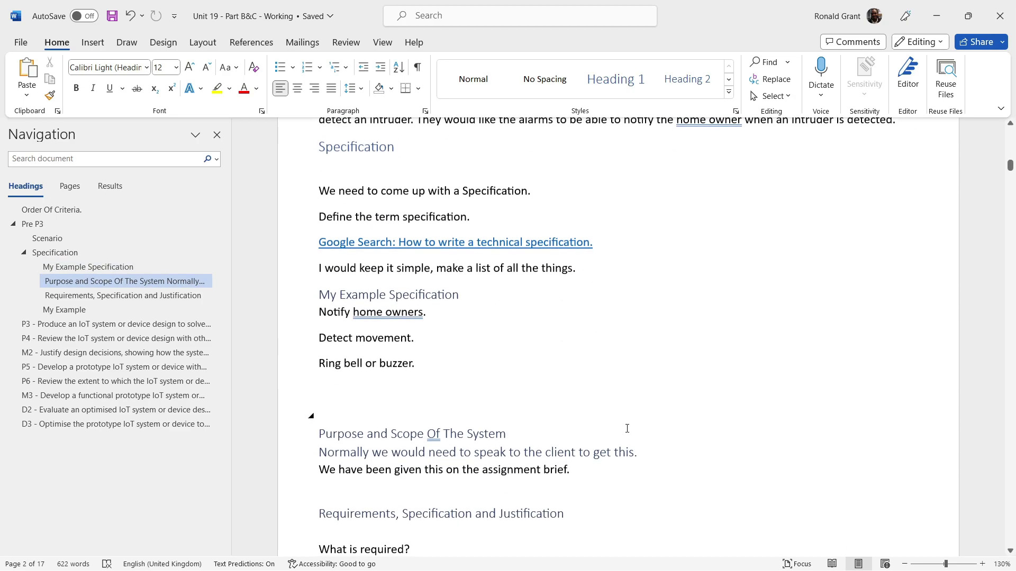
scroll(627, 428, down, 2)
scroll(627, 428, down, 3)
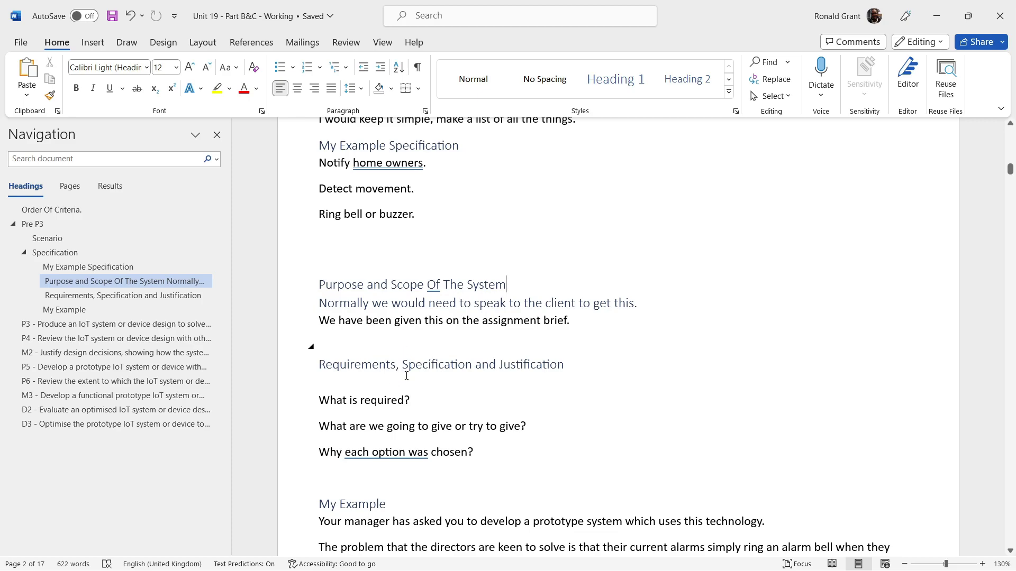
scroll(407, 375, up, 3)
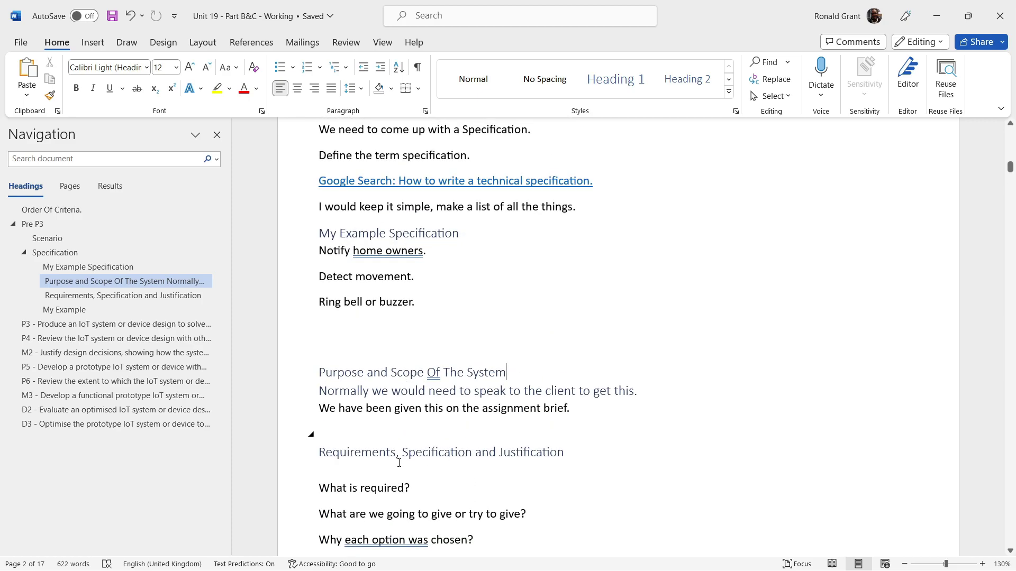
double_click(370, 454)
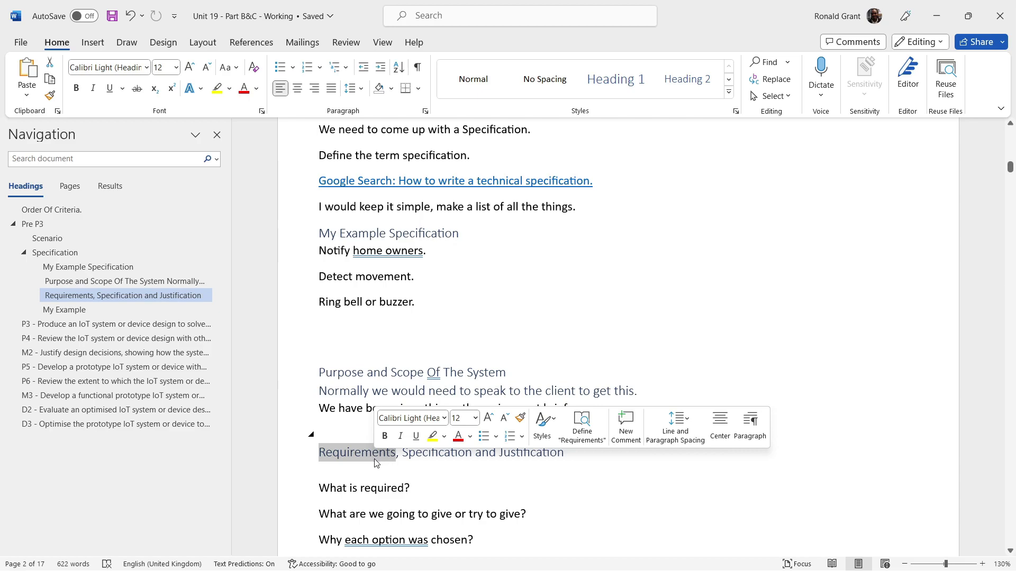
click(441, 451)
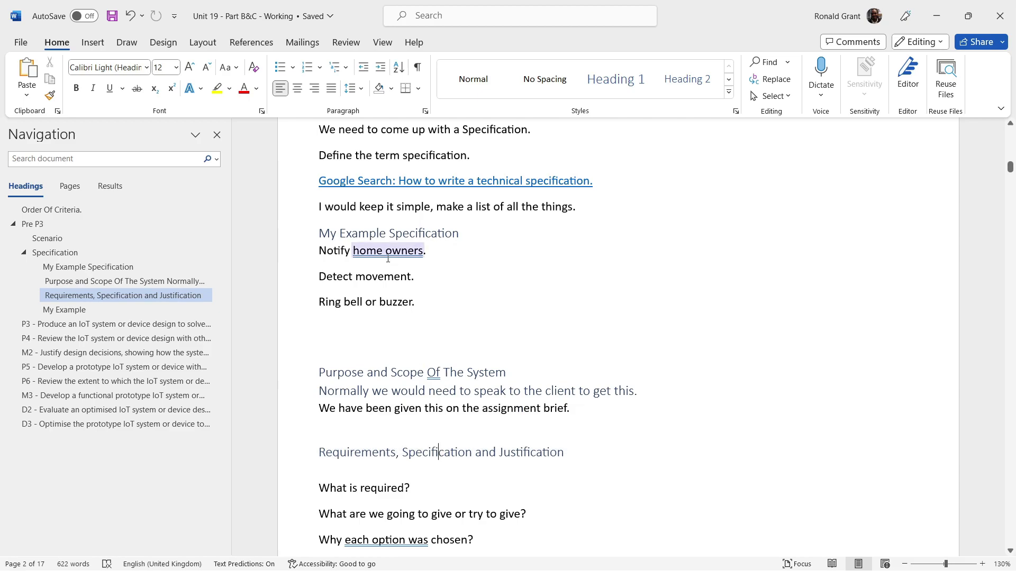
Review the example specification list and the three questions under "Requirements, Specification and Justification" about requirements, what to give and why.
scroll(387, 258, up, 2)
scroll(448, 343, down, 2)
scroll(448, 343, up, 1)
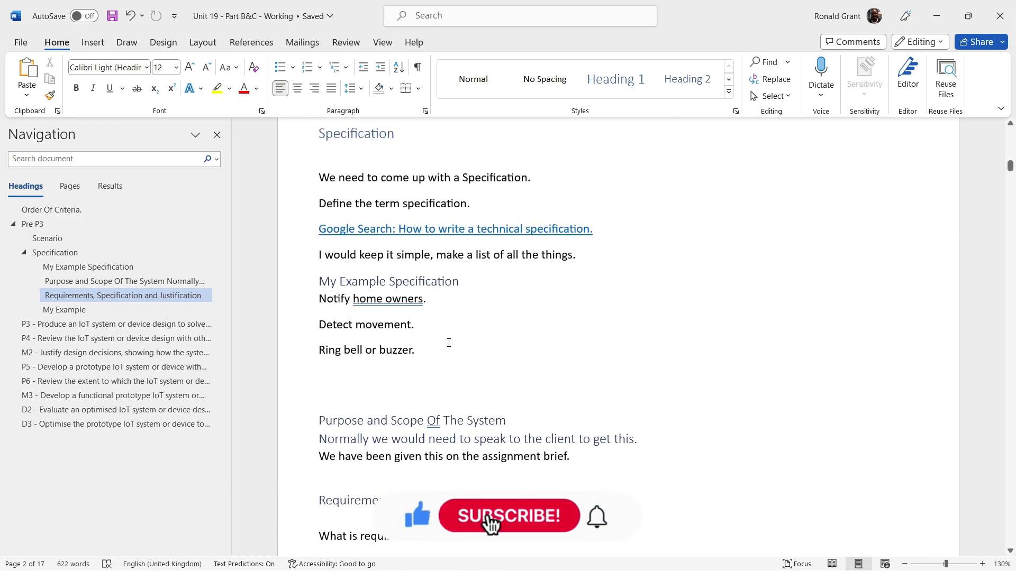
drag(420, 353, 316, 132)
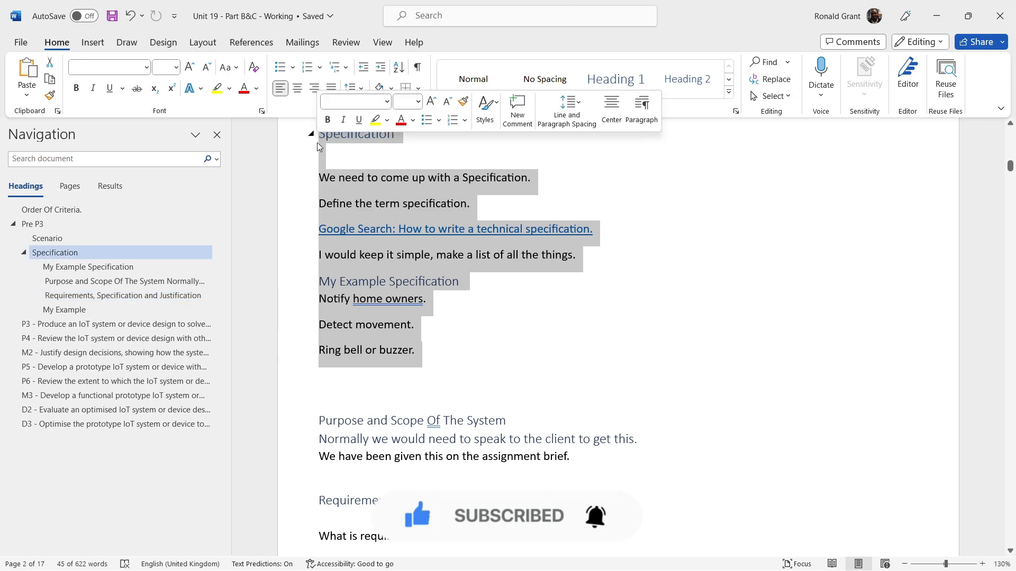
scroll(507, 460, down, 5)
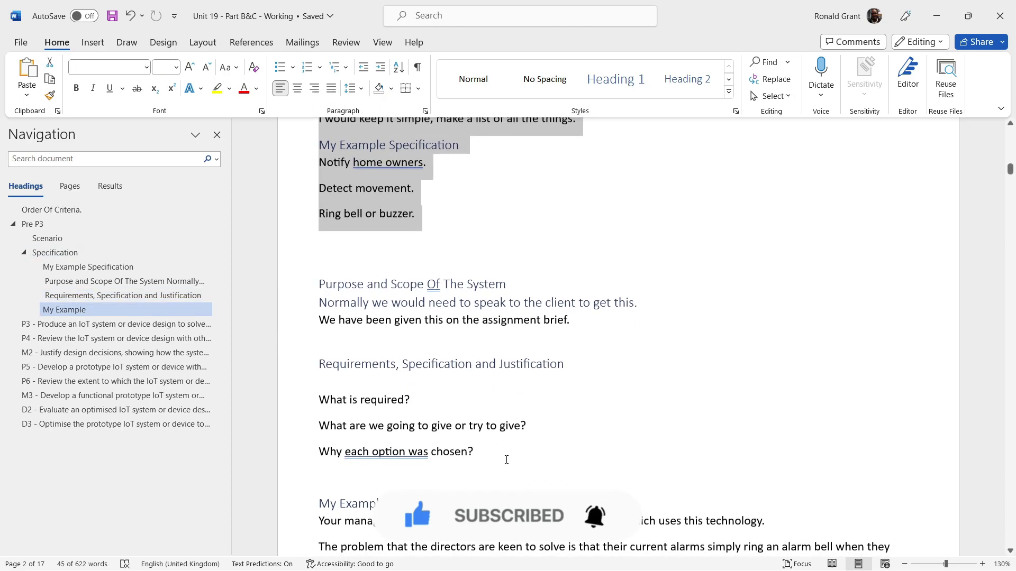
click(568, 364)
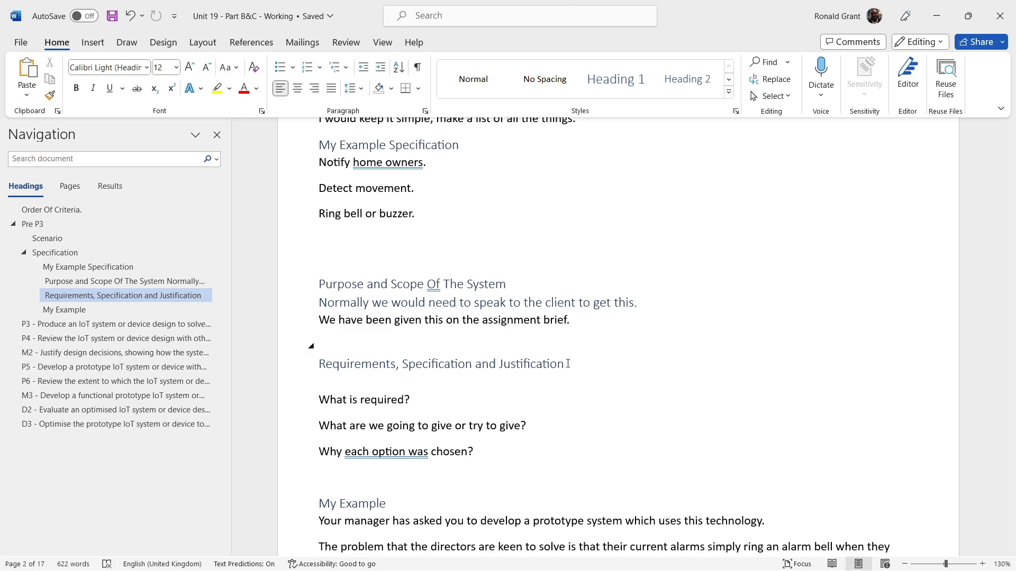
double_click(538, 364)
click(586, 366)
scroll(496, 400, down, 2)
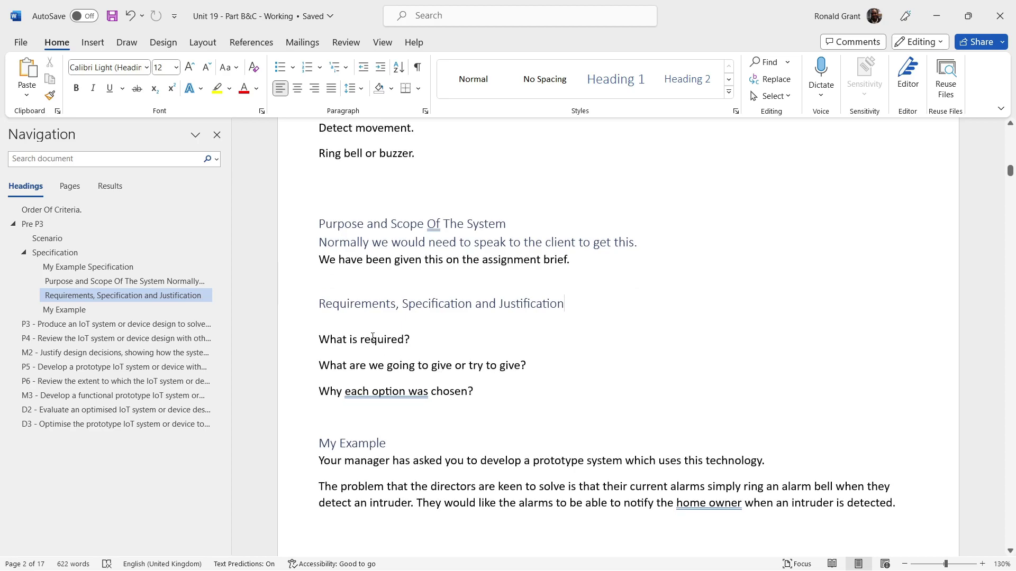
triple_click(373, 337)
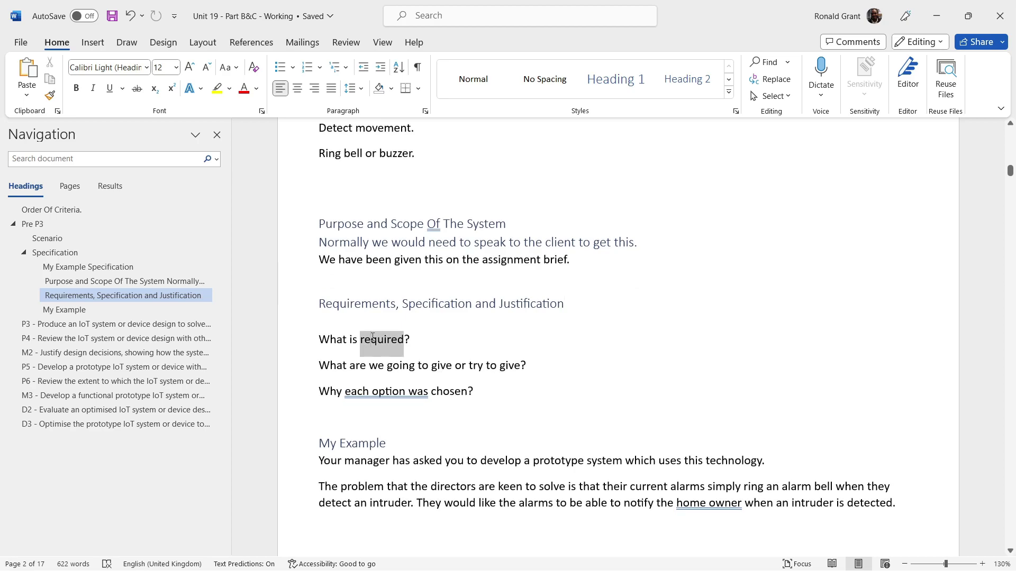
triple_click(345, 366)
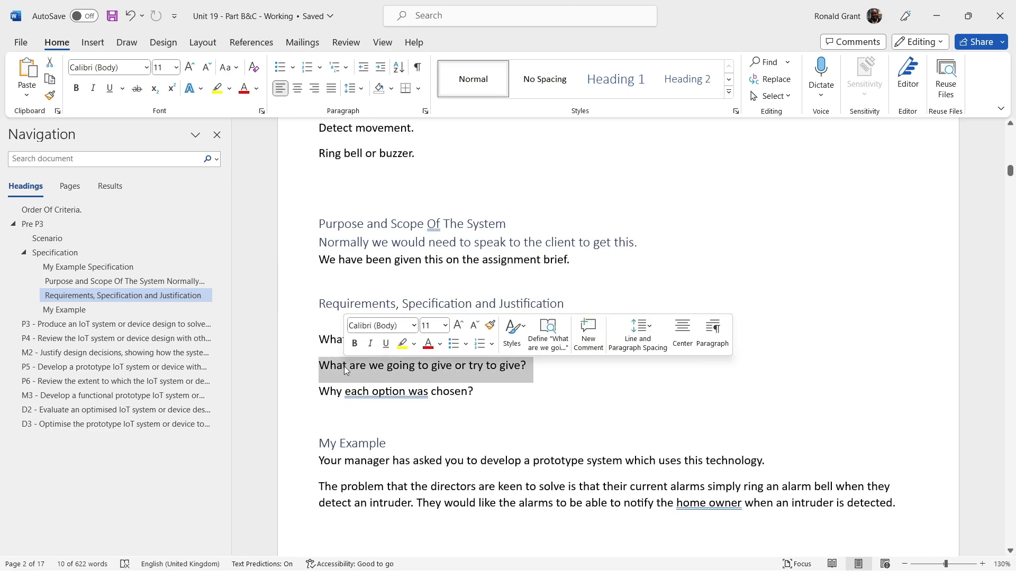
click(363, 391)
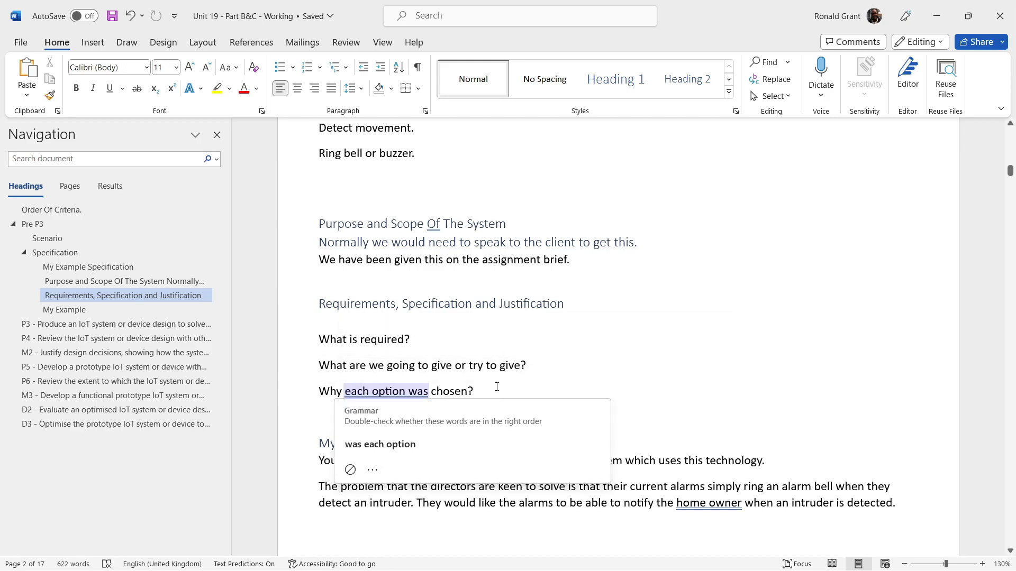
scroll(490, 460, down, 2)
key(End)
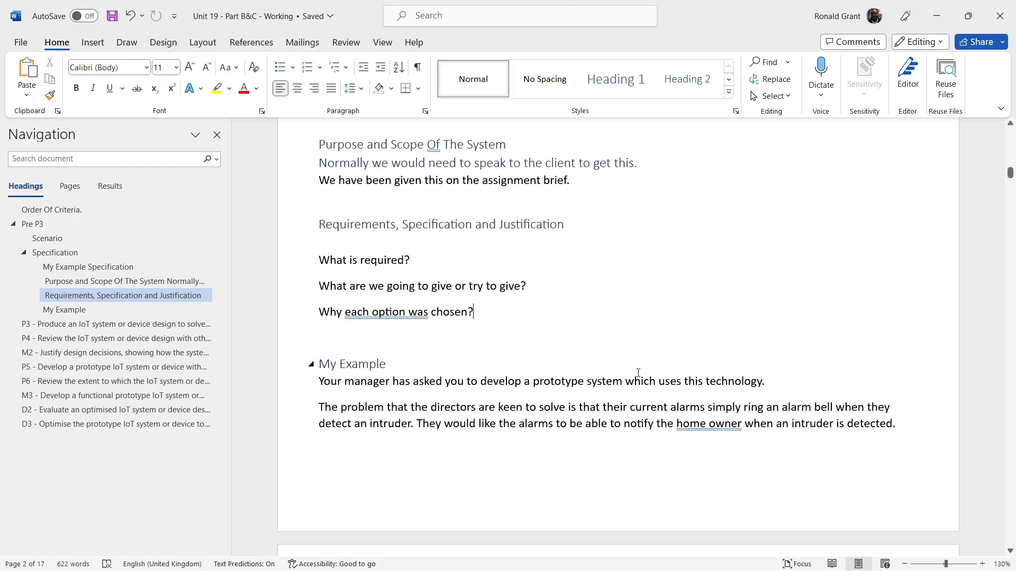
Insert a table of three columns and two rows below the scenario text under the second "My Example" heading.
click(915, 418)
key(Return)
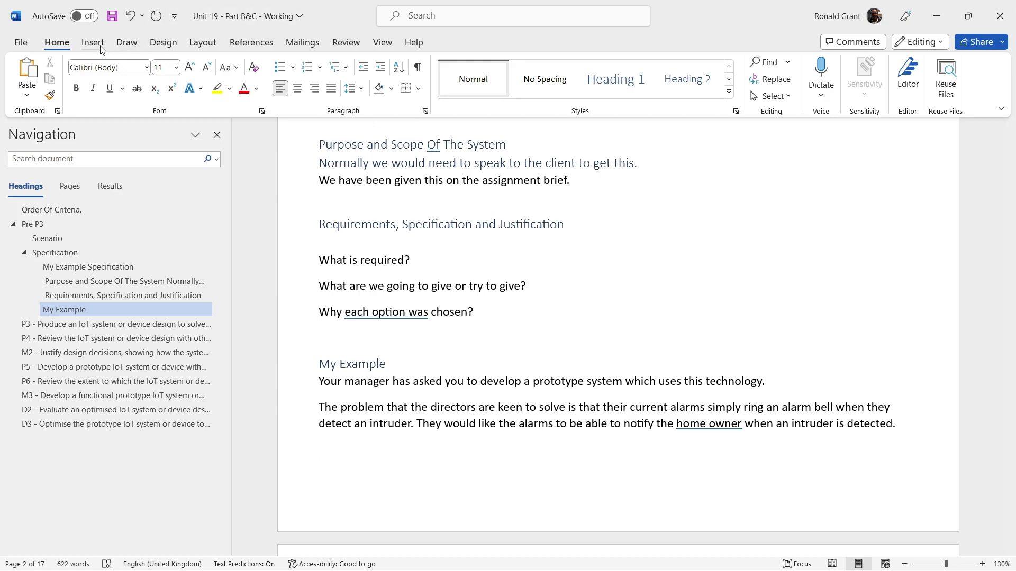
click(94, 43)
click(105, 76)
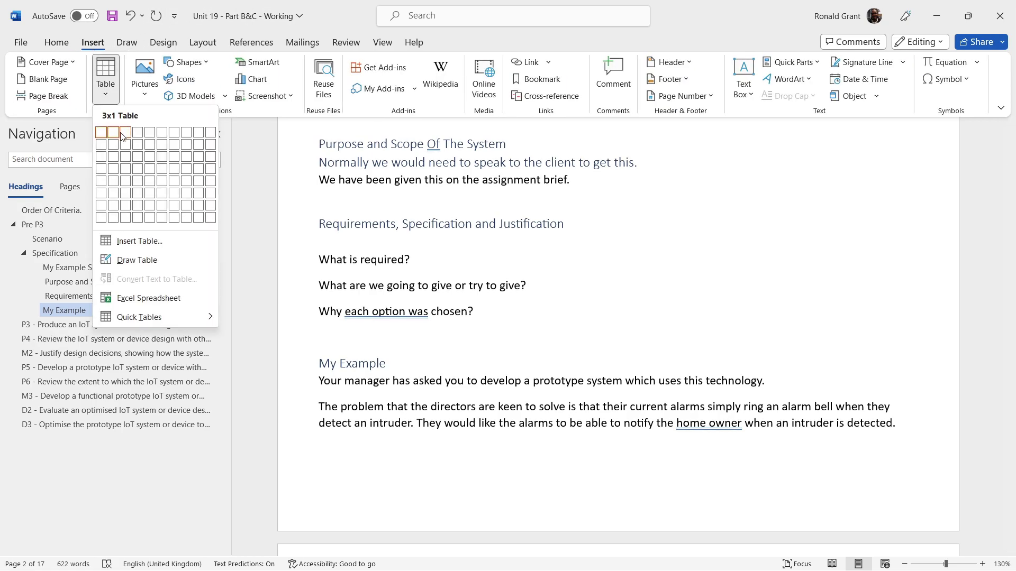
click(124, 144)
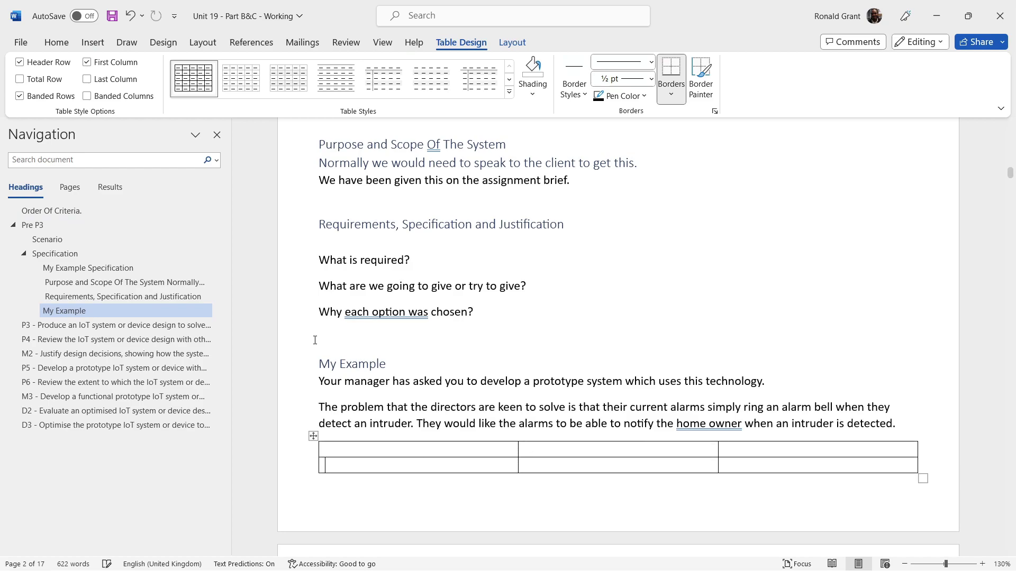
Enter the column headings "Re", "Spec" and "Jsutification" in the table's first row and add a third row.
scroll(428, 394, up, 1)
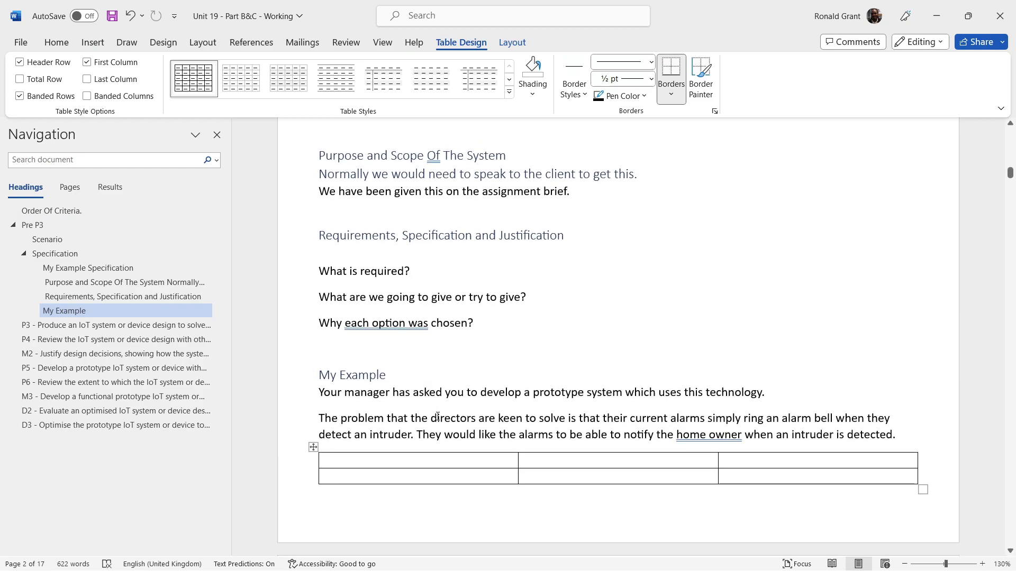
text(Re)
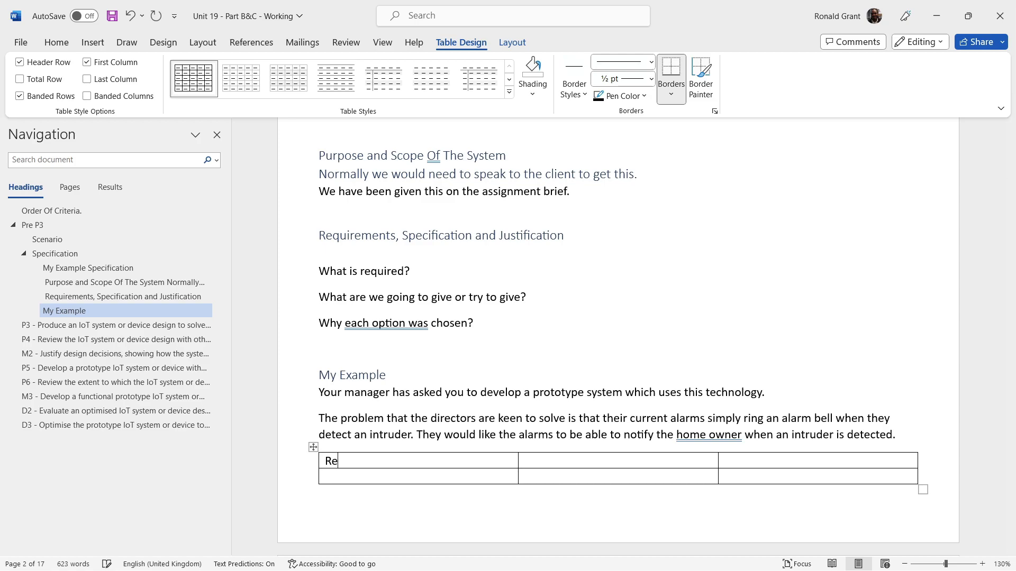
text(Spec)
text(Jsutification)
key(Tab)
key(Tab)
key(Tab)
key(Tab)
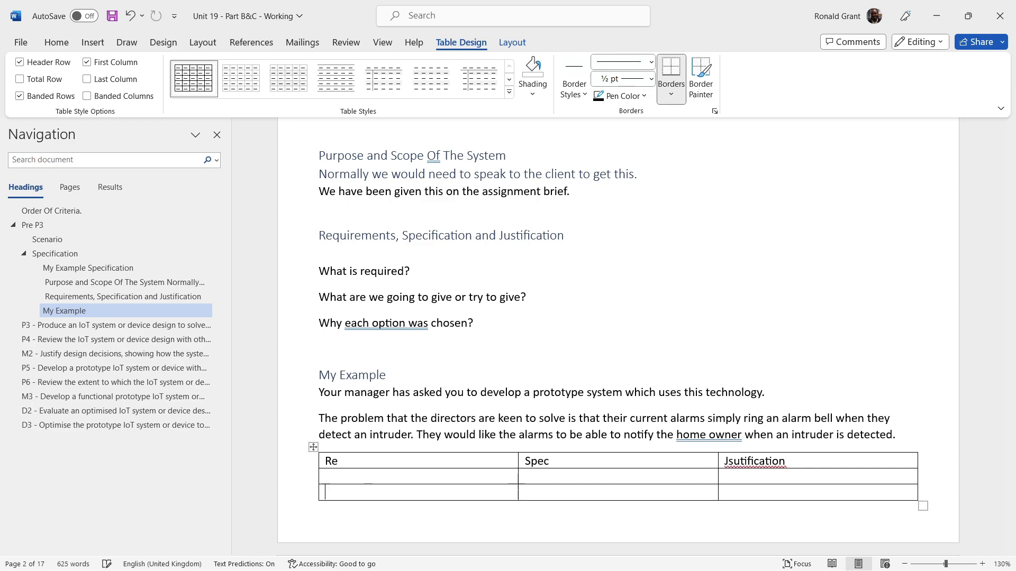
In the table's third row, enter the requirement "Detect movement" with the specification "Motion Sensor".
scroll(438, 416, up, 2)
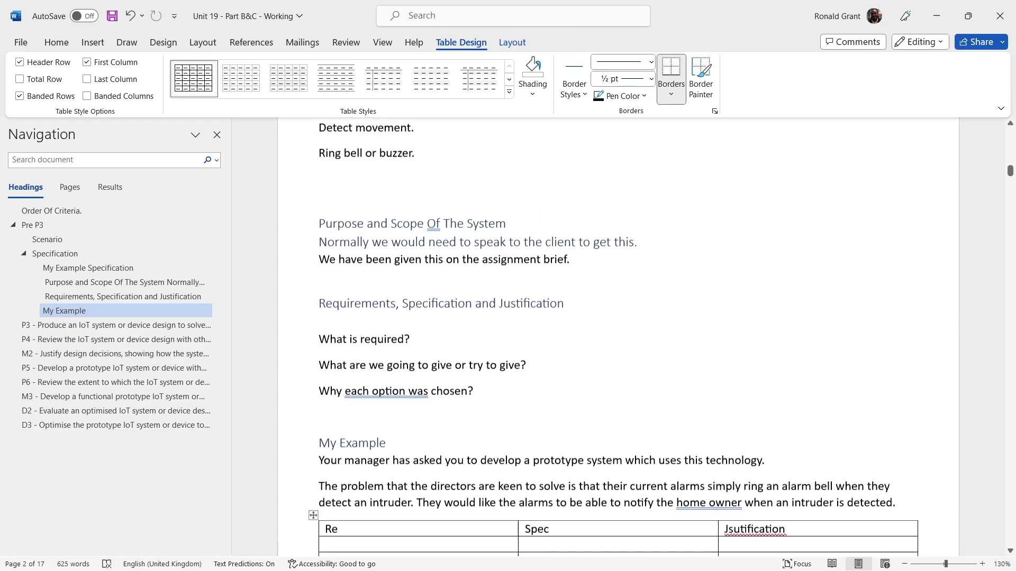
text(Detect moveme)
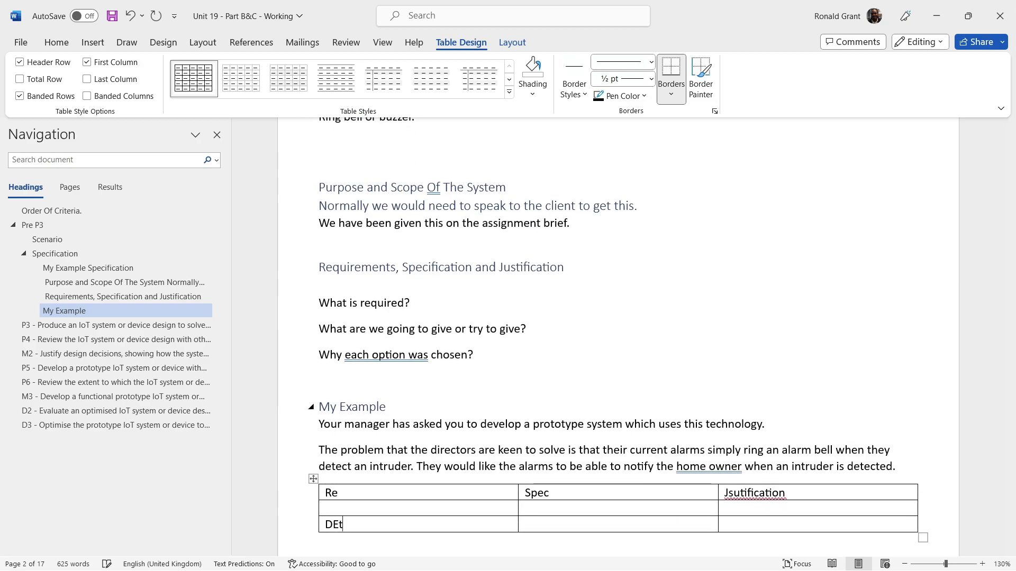
text(nt)
click(525, 524)
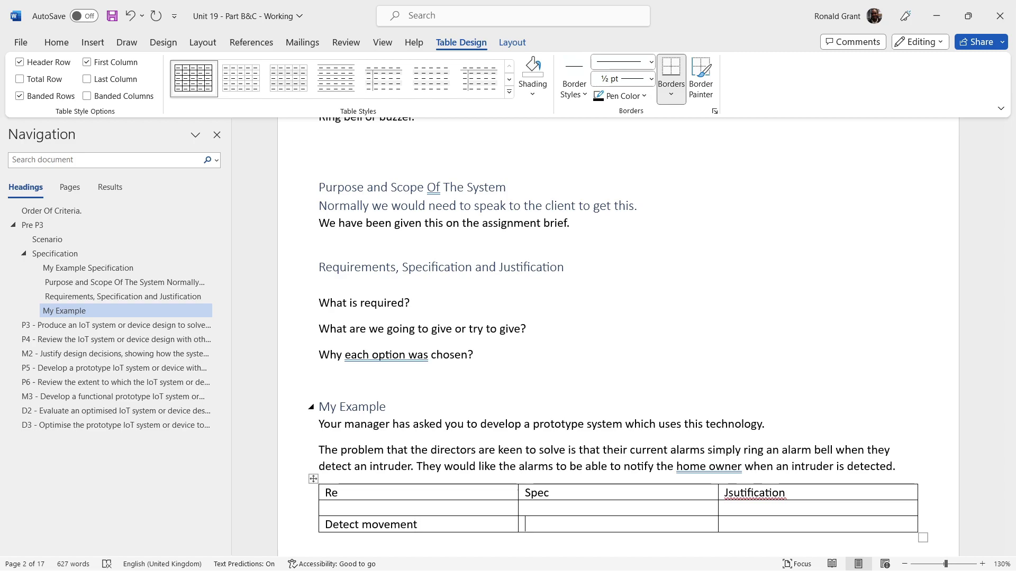
text(Motion Sensor)
Add two more specification options for detecting movement in new rows: "Ultrasonic Sensor" and "Laser E and Laser Re".
scroll(438, 416, down, 3)
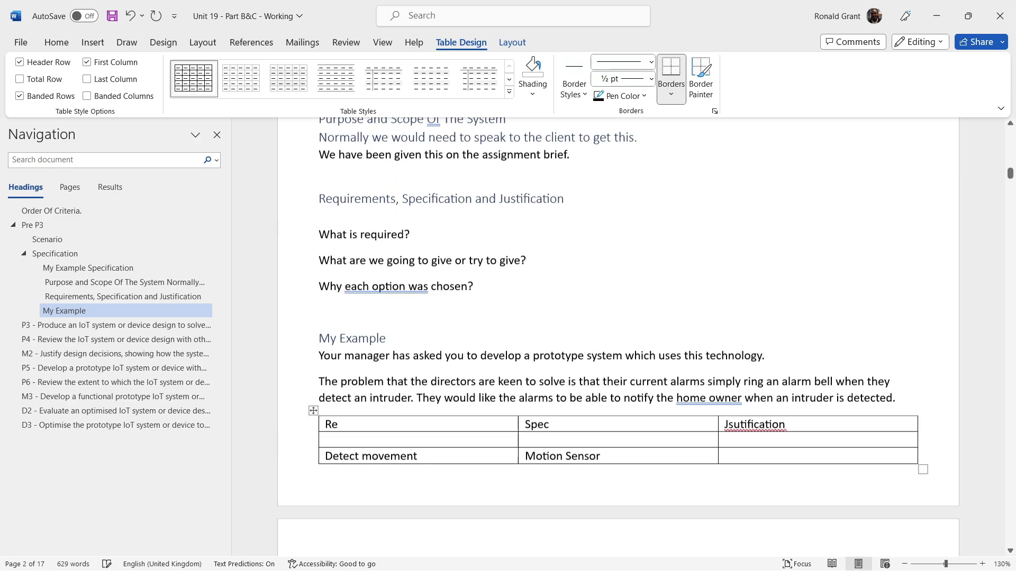
key(Down)
text(Ul)
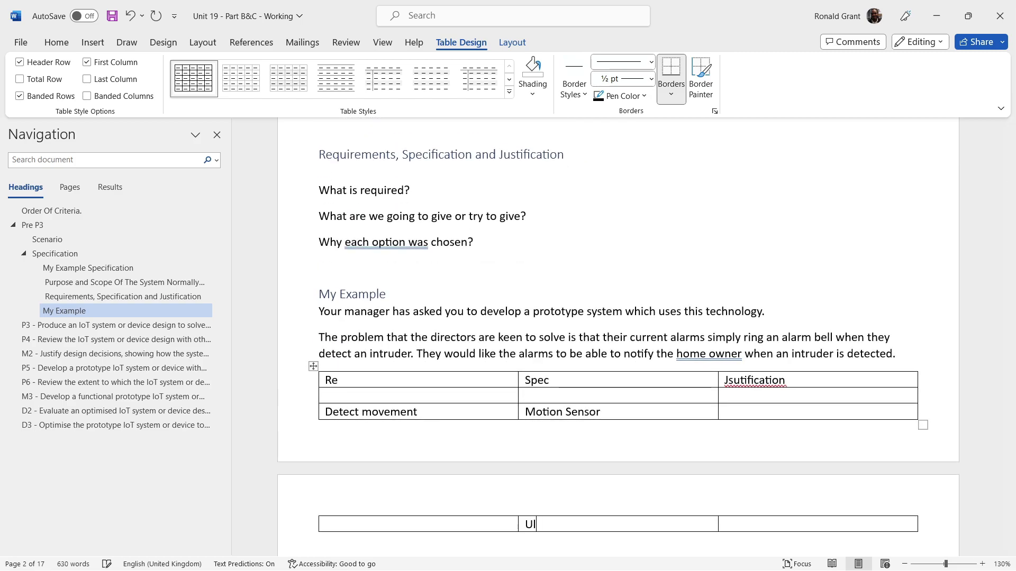
text(trasonic Sensor)
key(Tab)
key(Tab)
scroll(469, 510, down, 2)
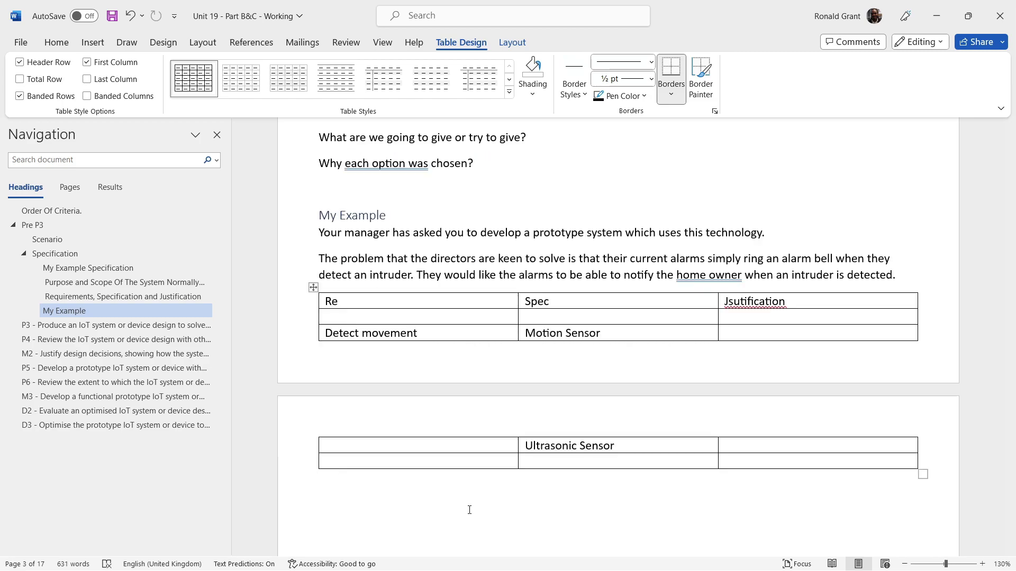
text(Laser E and Laser Re)
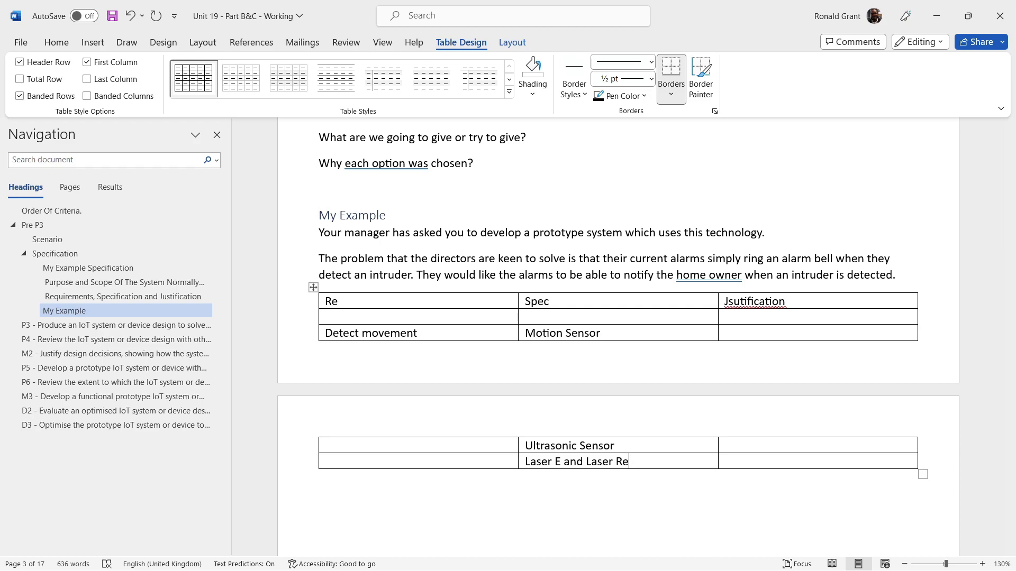
scroll(492, 483, down, 1)
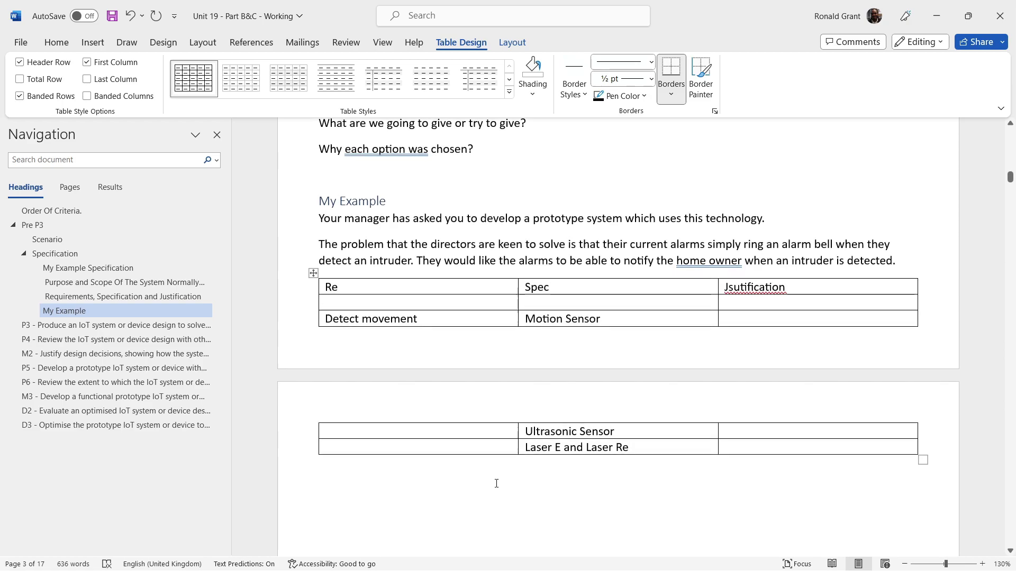
Append "PIR" to the "Motion Sensor" entry and correct the spelling of the third column heading to "Justification".
click(733, 321)
double_click(553, 322)
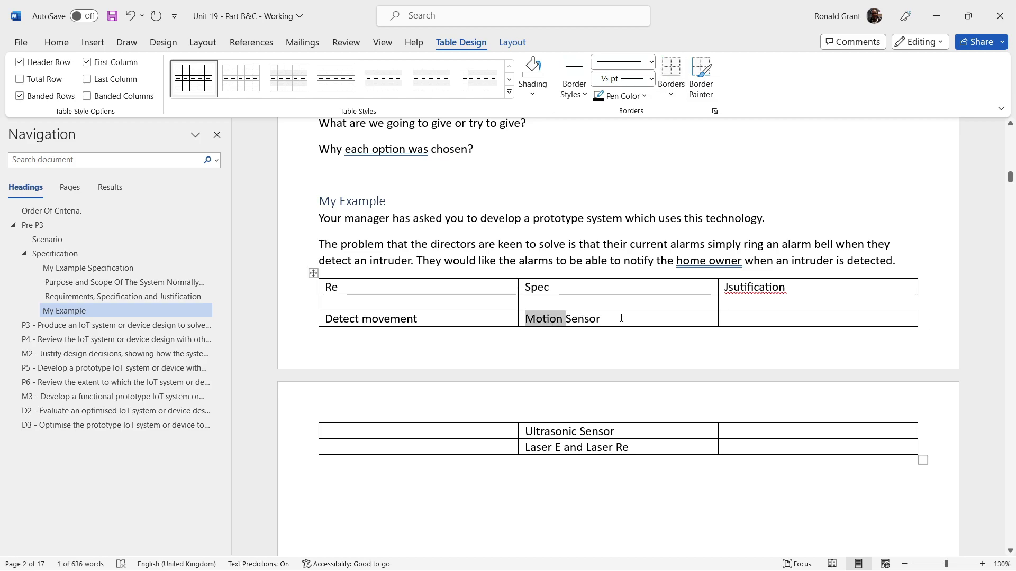
key(End)
text(PlR)
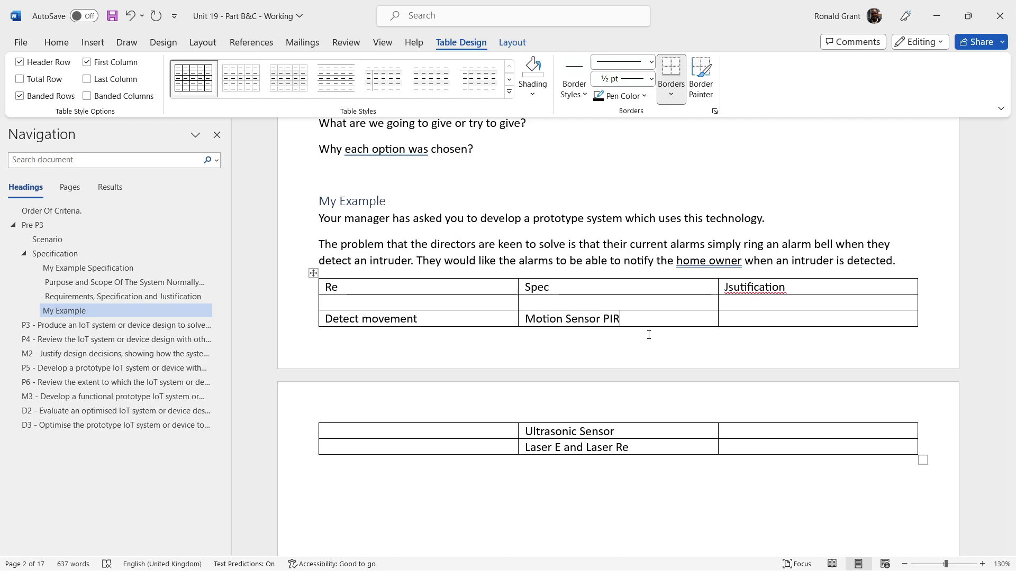
right_click(732, 287)
click(756, 311)
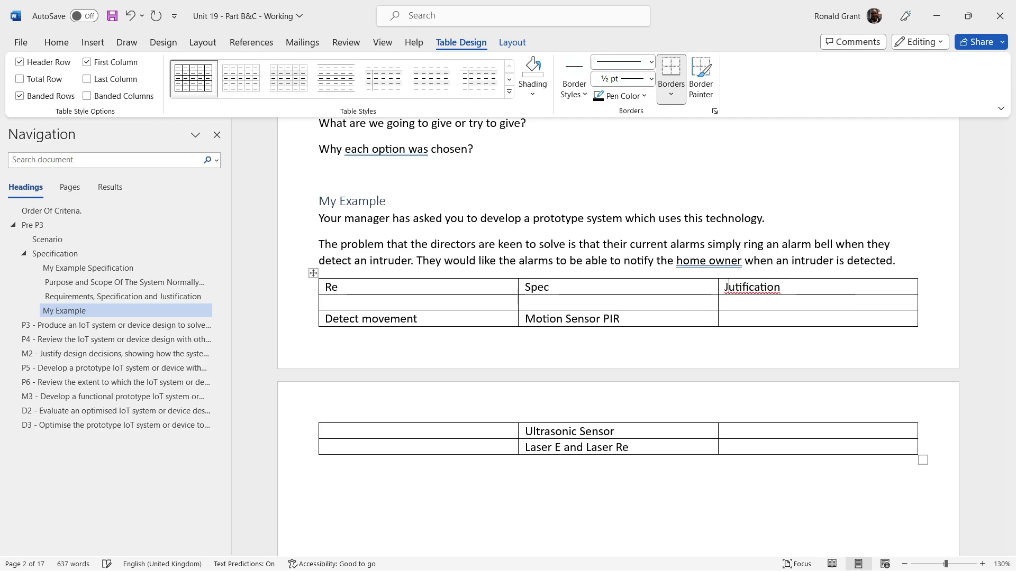
Leaving a blank row below the movement options, enter the requirement "Make audible noise" with the specification "Buzzer" in a new row.
click(744, 452)
key(Tab)
key(Tab)
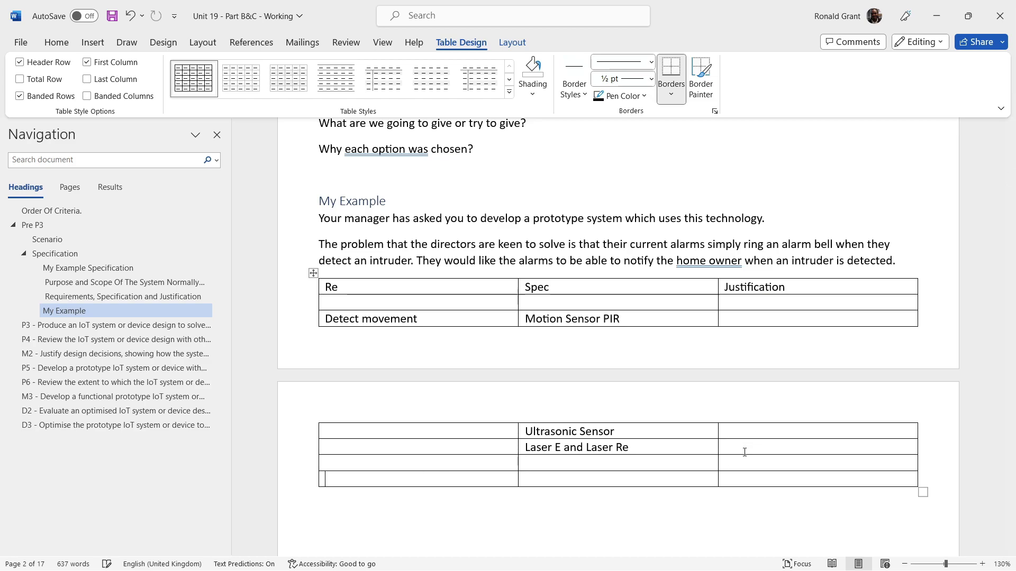
scroll(744, 452, up, 8)
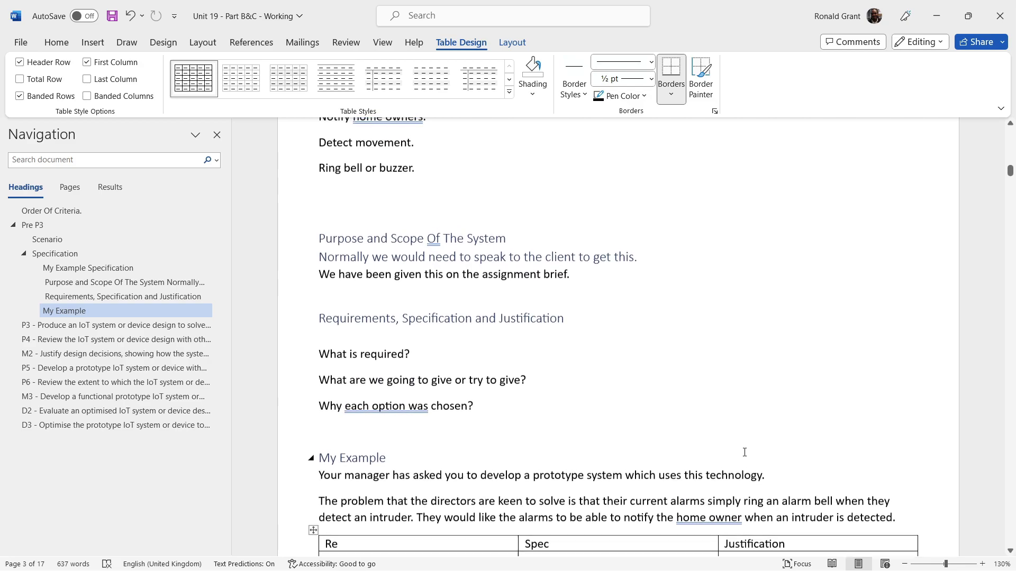
scroll(744, 452, down, 8)
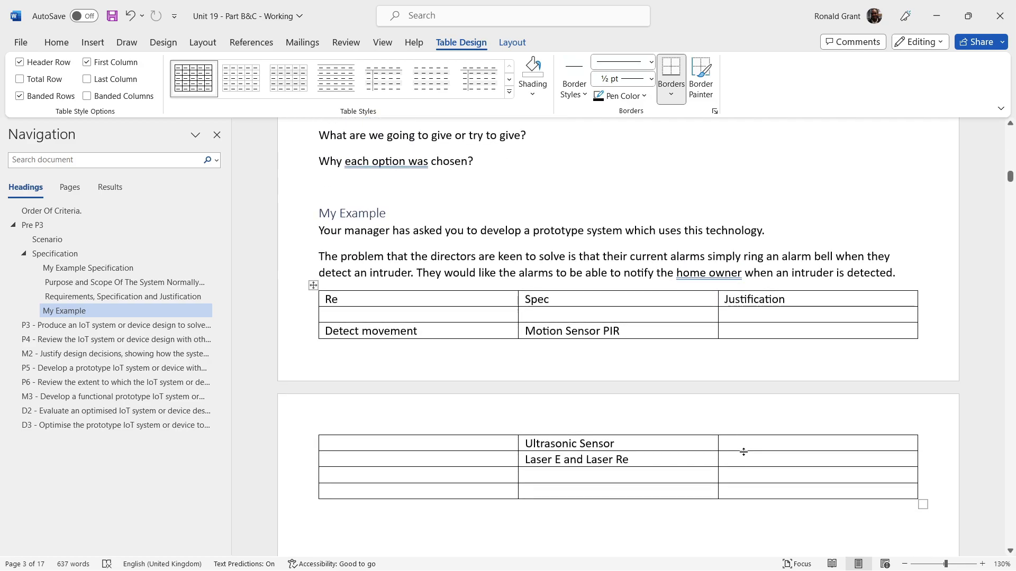
text(Make audible noise)
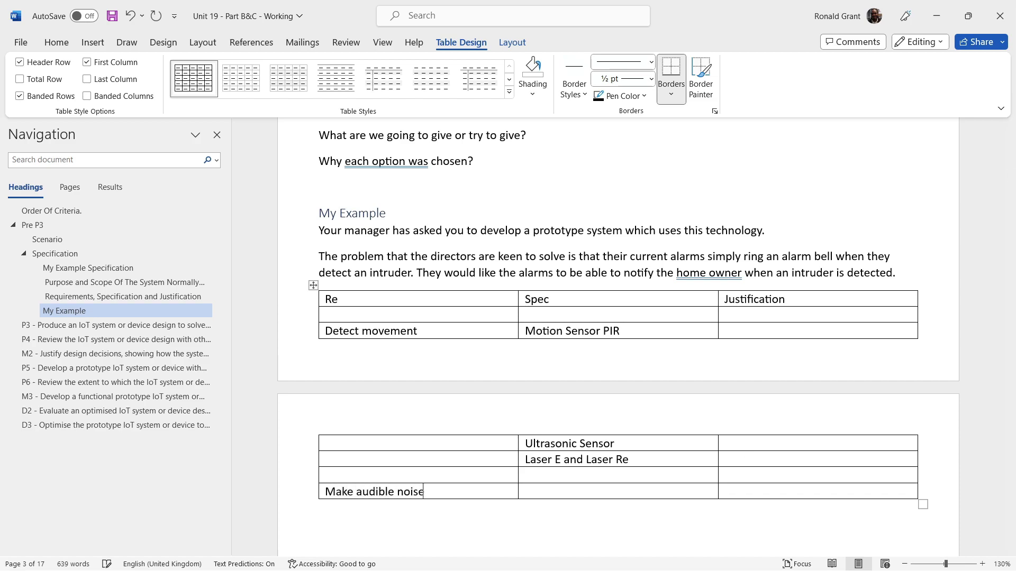
key(Tab)
text(Bu)
text(r)
Add "Speaker" as a second specification option beneath "Buzzer" and append another row to the table.
key(Tab)
key(Tab)
key(Tab)
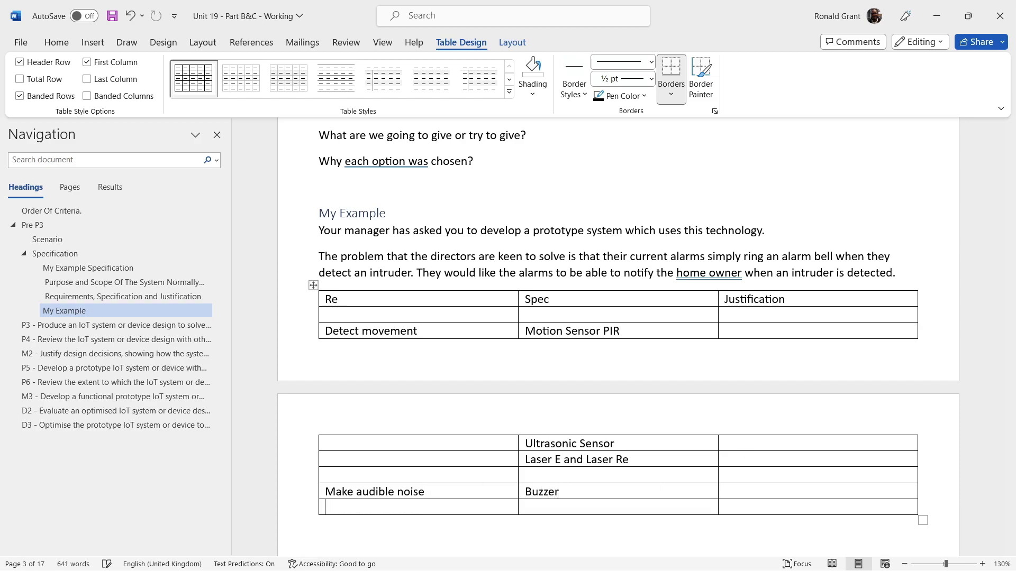
text(Speaker)
key(Tab)
key(Tab)
key(Tab)
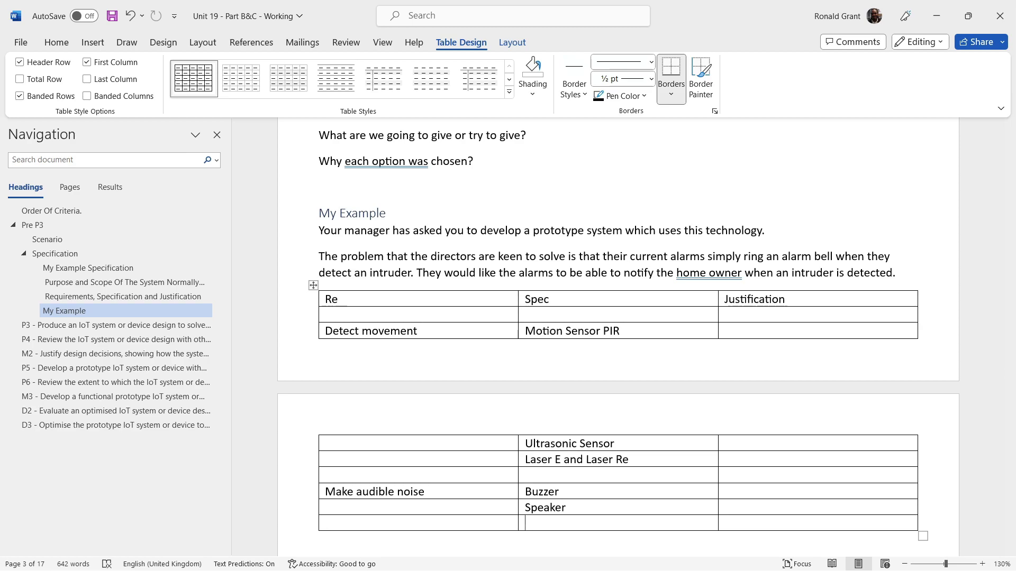
Leave that row blank and enter the requirement "Make visual notification" in a new row below it.
key(Tab)
key(Tab)
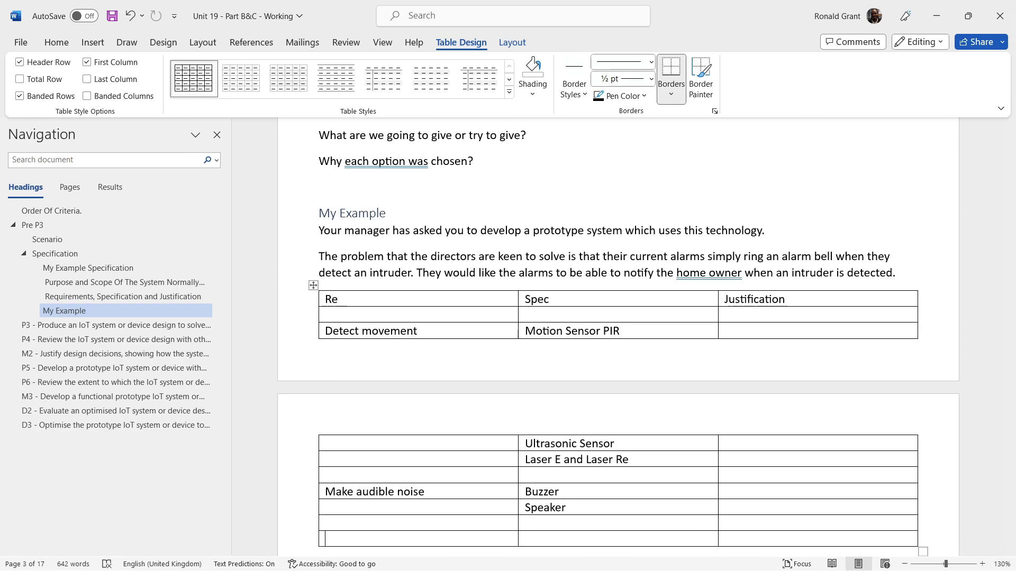
text(Make)
text( v)
text(sual)
text( noti)
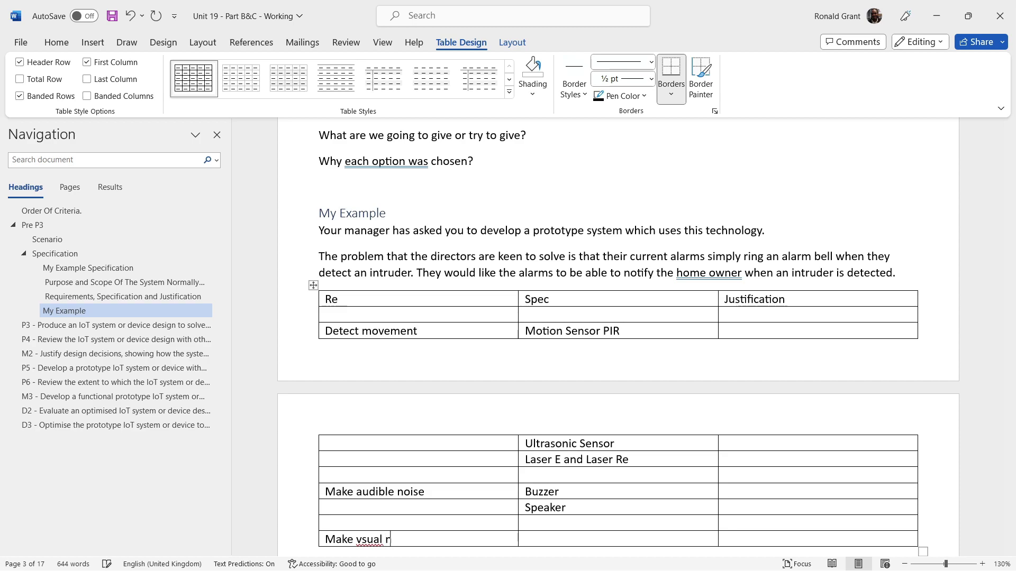
text(fication)
key(Left)
key(Left)
key(Left)
key(Left)
text(i)
key(Tab)
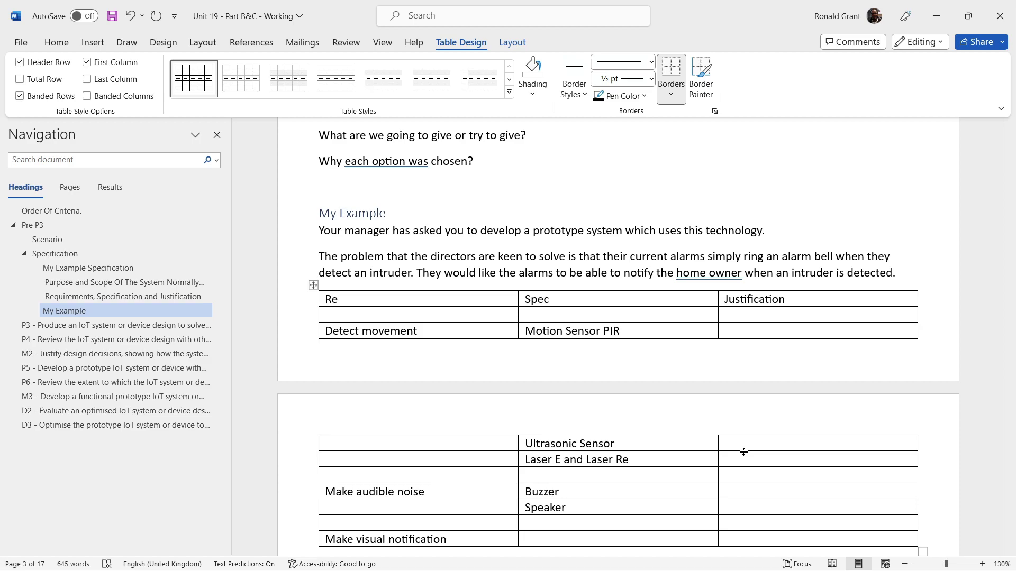
Enter "LEDs" as the specification for the visual notification requirement and add "Flash Light" as a second option in a new row below.
text(LEDs)
key(Tab)
key(Tab)
click(525, 162)
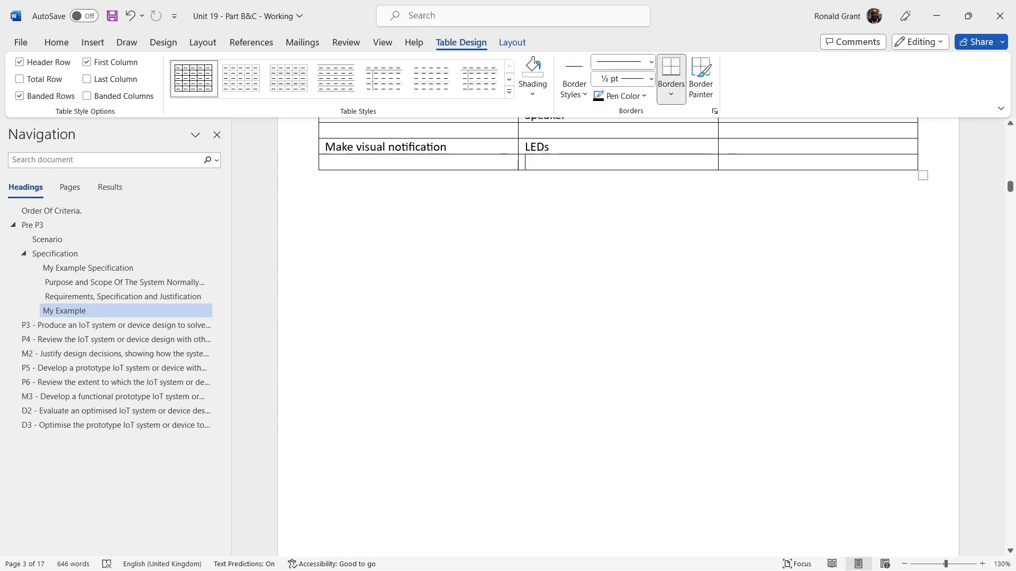
scroll(744, 453, up, 5)
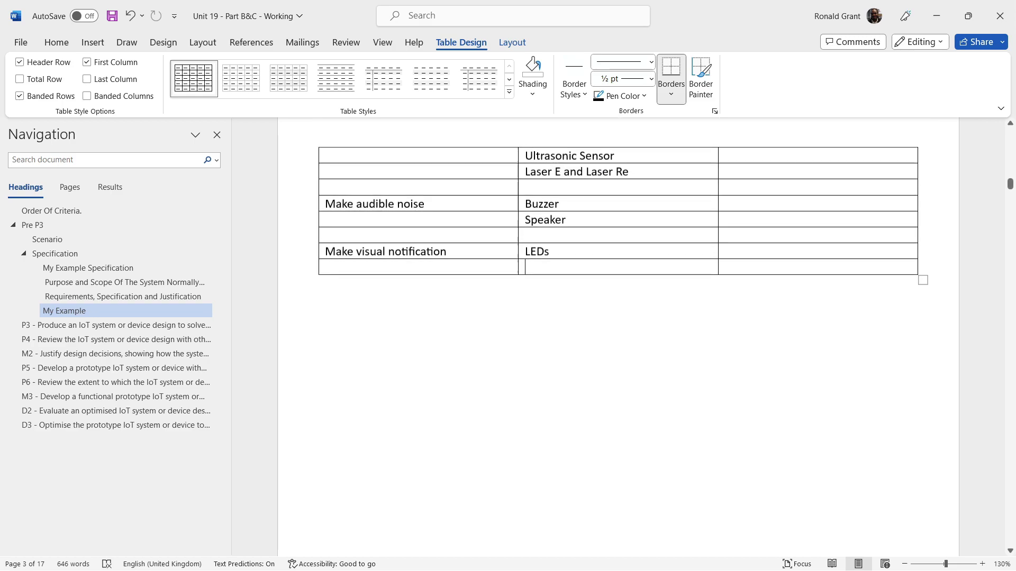
text(Flash Light)
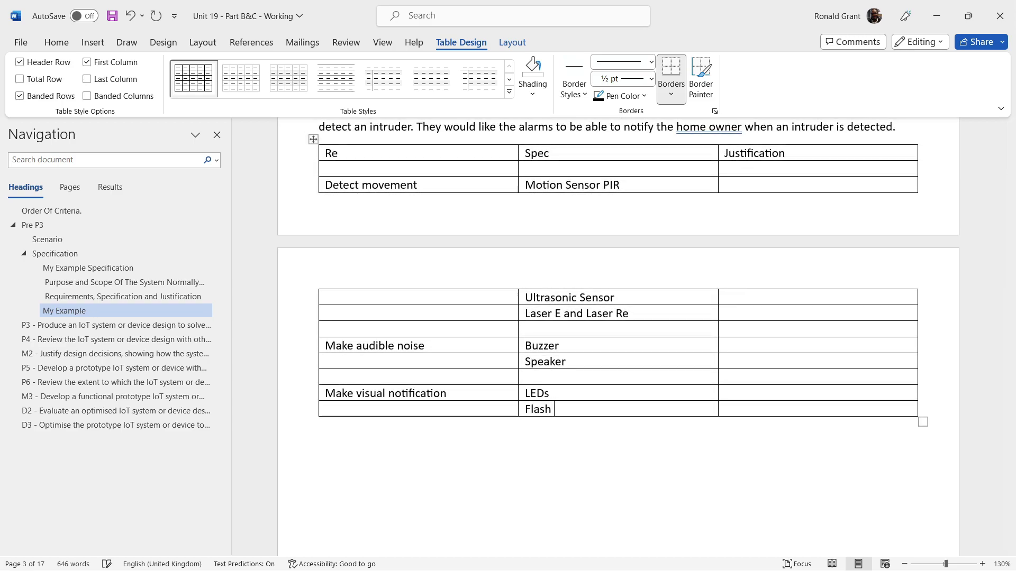
Leaving a blank row below "Flash Light", enter the requirement "Notify home owners" with the specification "Email" in a new row.
key(Tab)
key(Tab)
key(Tab)
key(Tab)
key(Tab)
key(Tab)
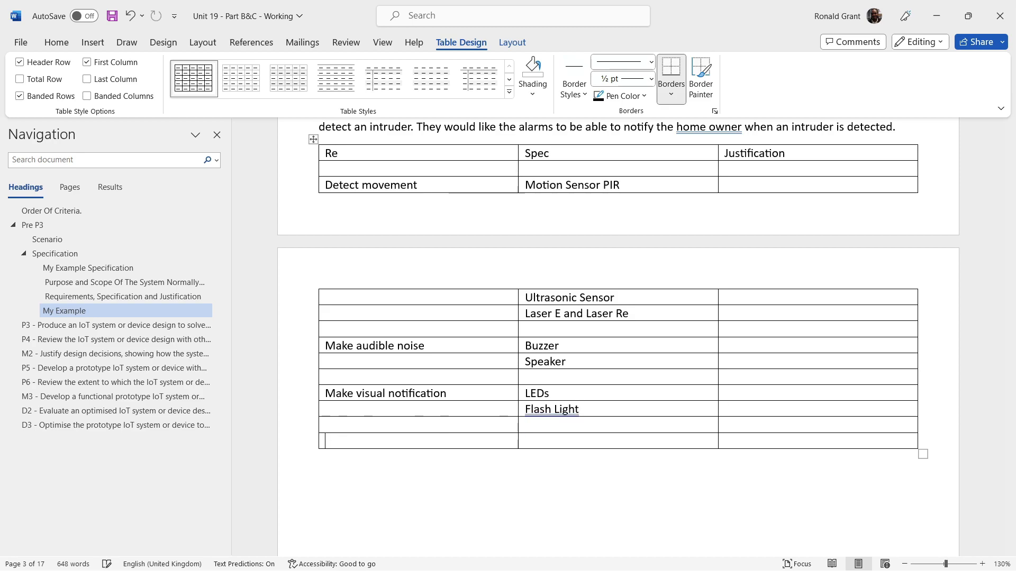
scroll(618, 338, up, 8)
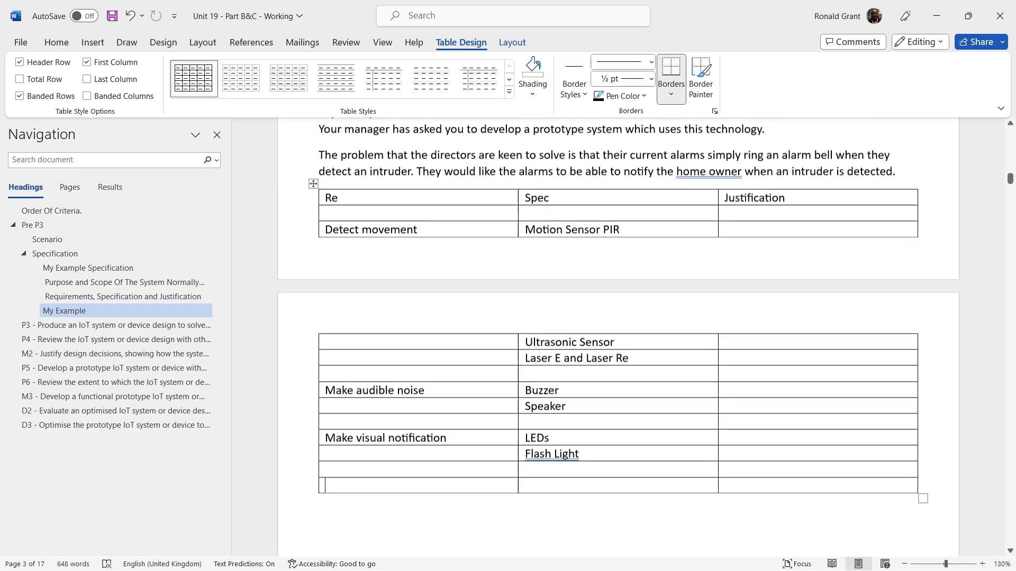
scroll(618, 339, up, 3)
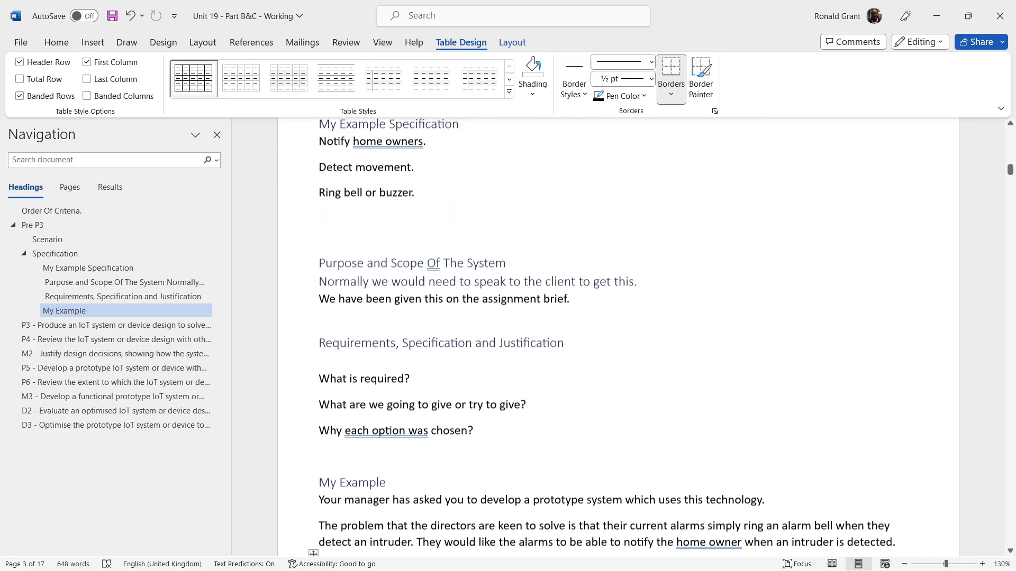
scroll(618, 338, down, 13)
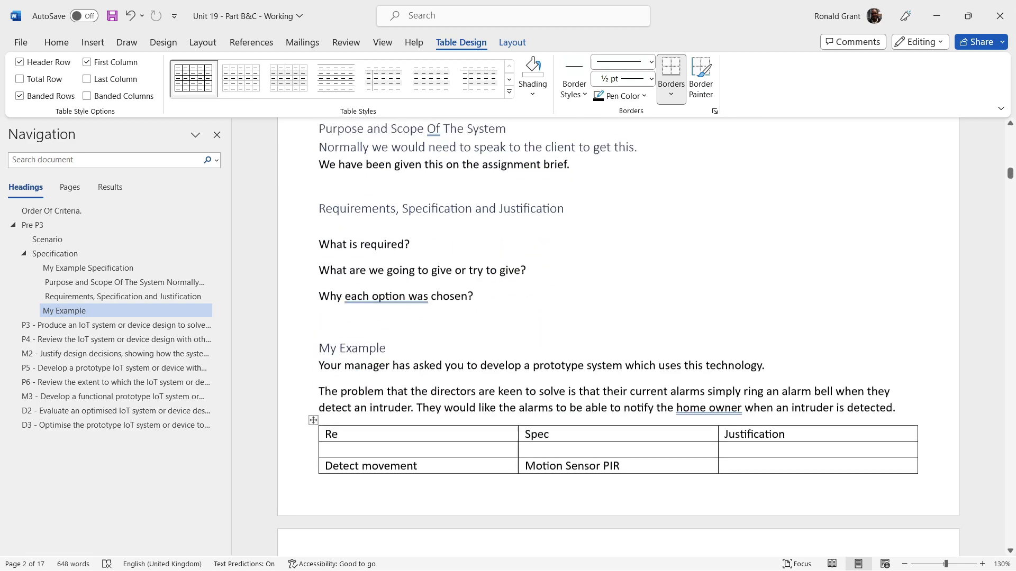
text(Noti)
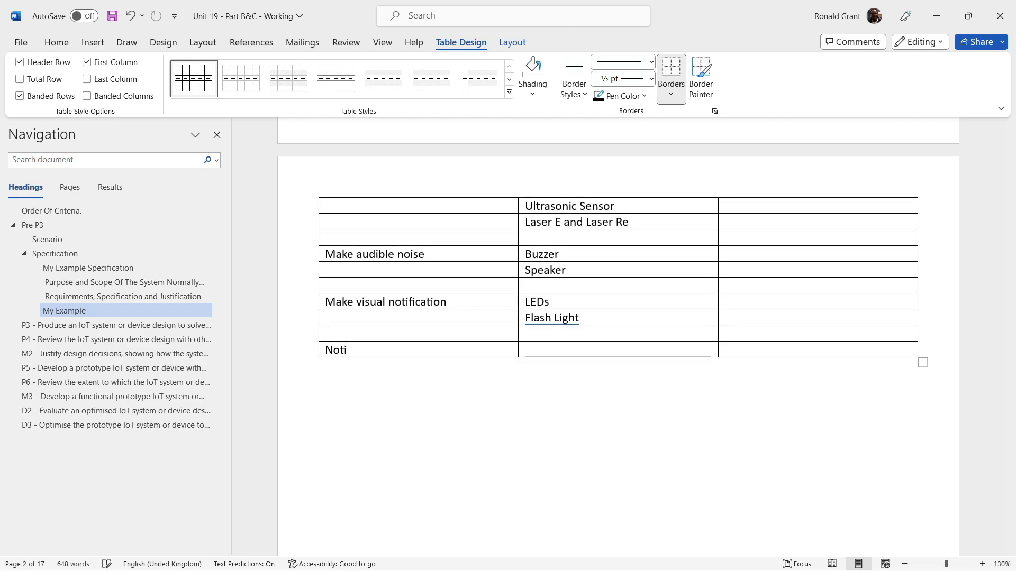
text(fy home owners)
key(Tab)
text(Email)
Add "App" and "Text" as further specification options in new rows beneath "Email".
key(Tab)
key(Tab)
key(Tab)
text(App)
key(Tab)
key(Tab)
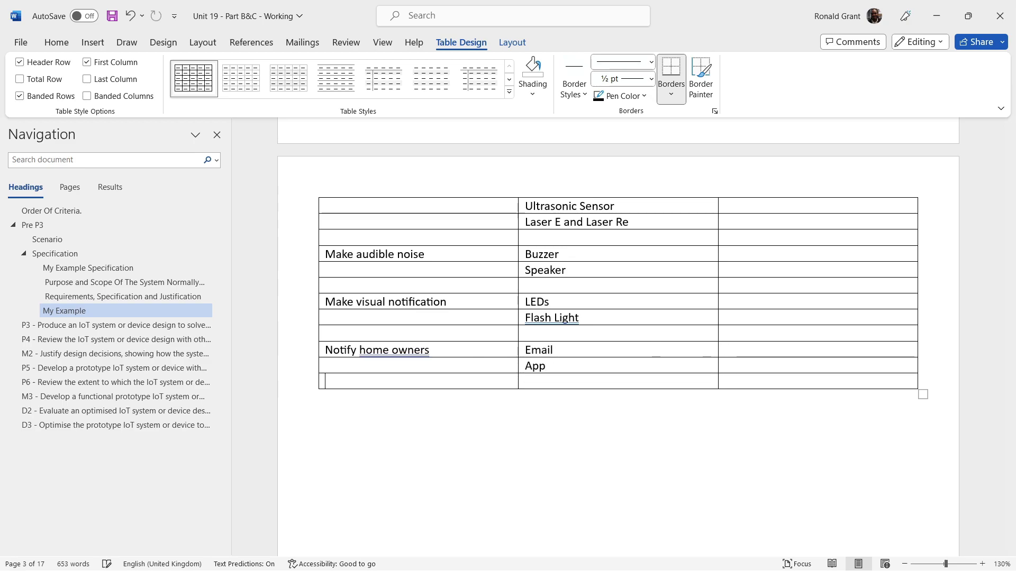
text(Text)
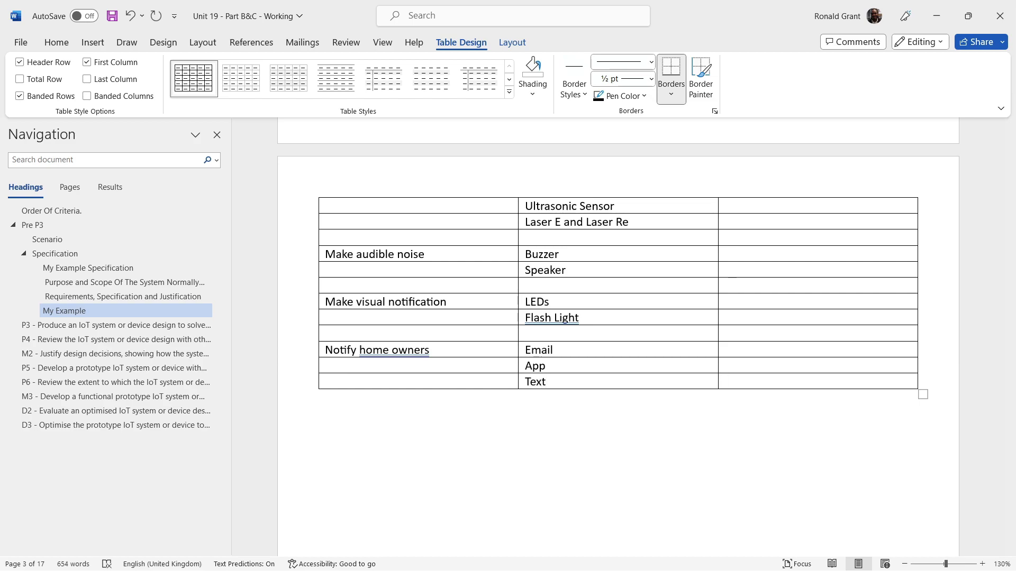
Complete the first column heading of the table as "Requirements" and save the document.
scroll(441, 201, up, 4)
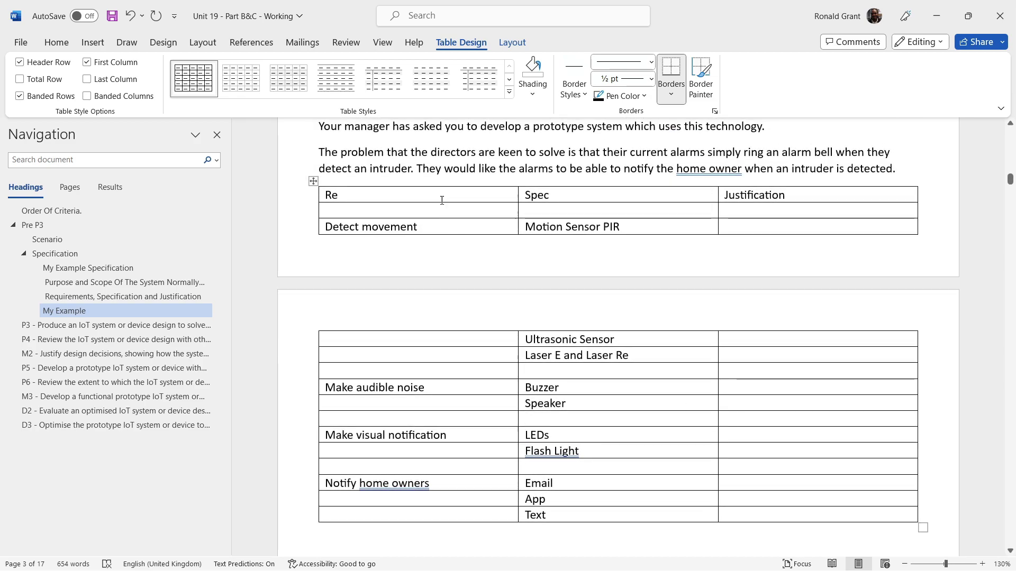
click(442, 201)
text(quirements)
key(ctrl+s)
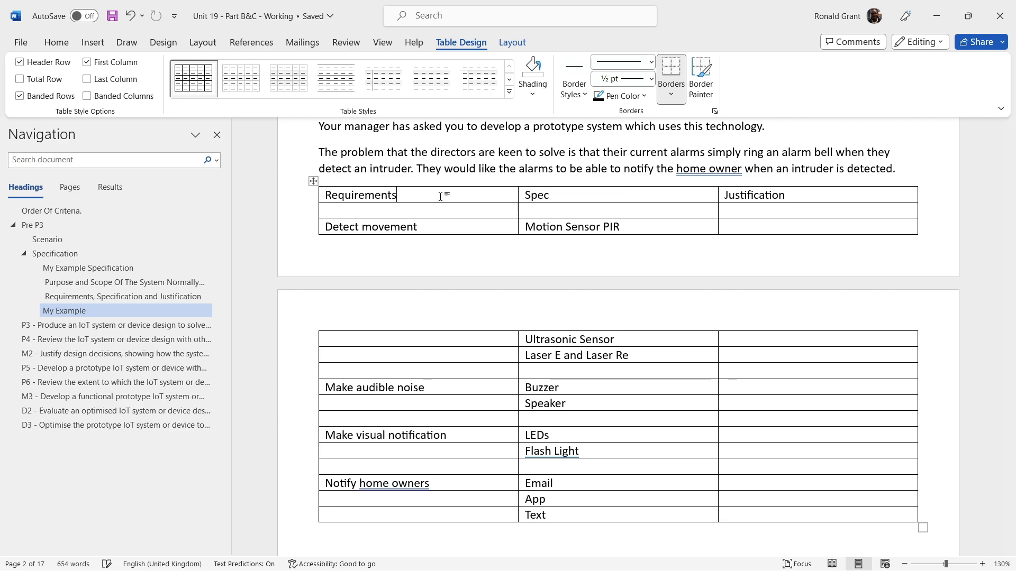
Make all three column headings in the table's header row bold.
key(shift+Right)
key(shift+Right)
key(shift+Right)
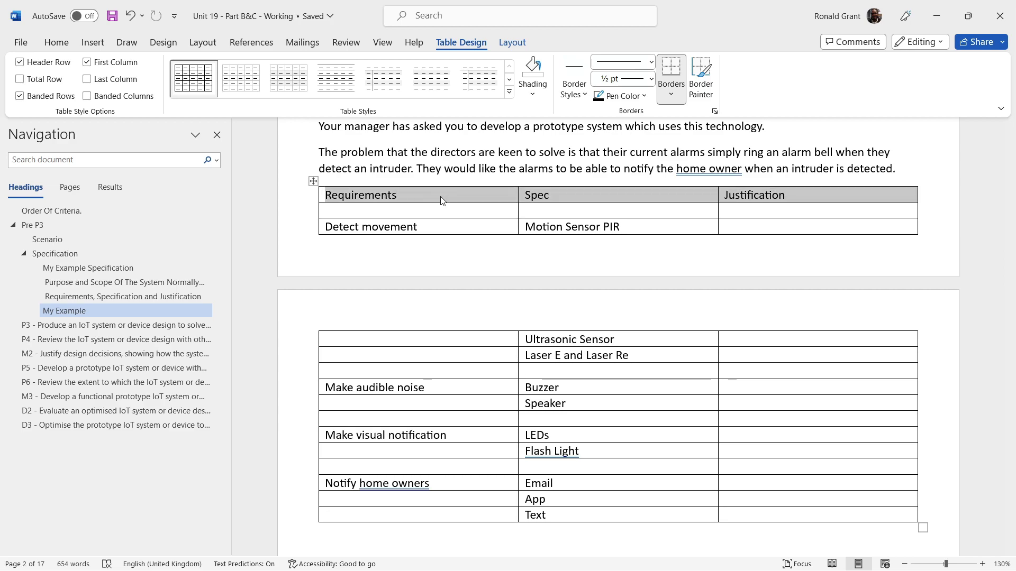
key(ctrl+b)
click(581, 197)
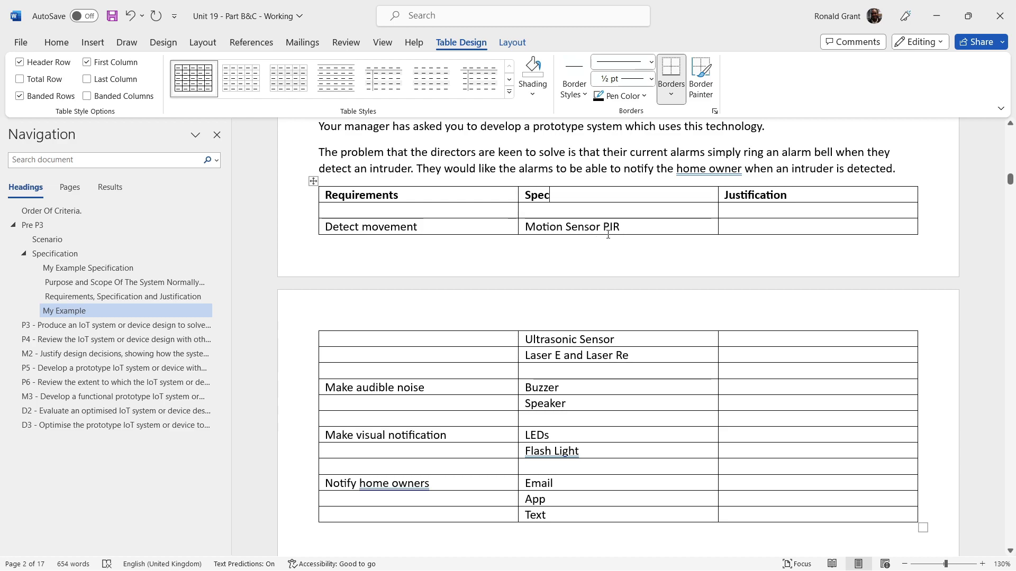
double_click(759, 196)
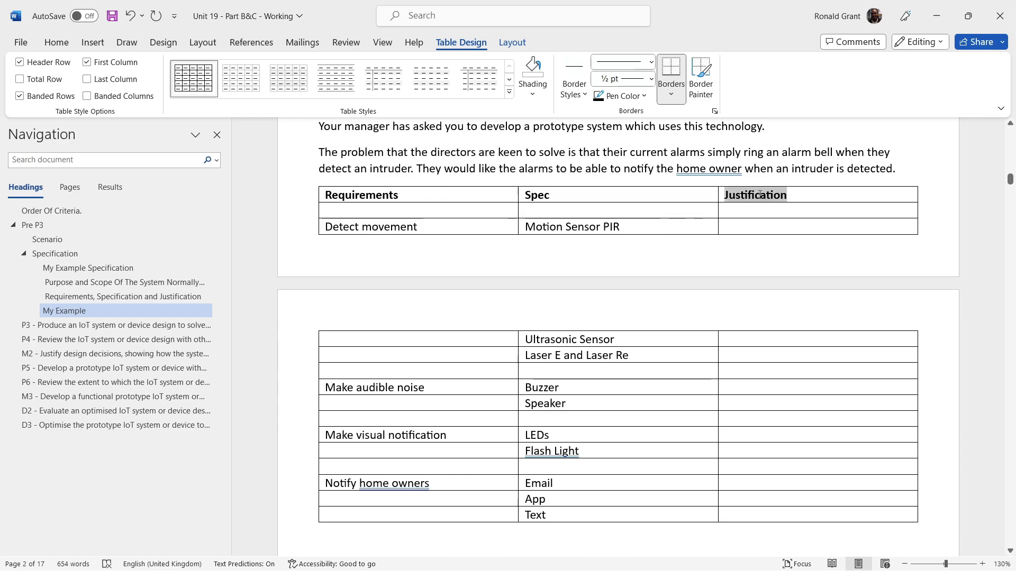
click(630, 234)
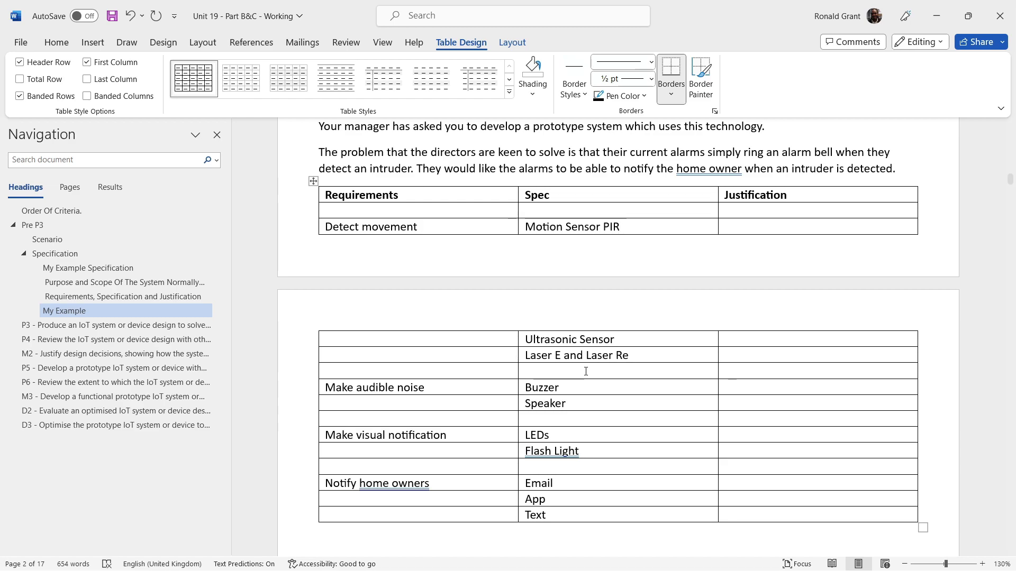
Put parentheses around "PIR" in the motion sensor specification so it reads "Motion Sensor (PIR)".
click(378, 227)
click(603, 226)
text(()
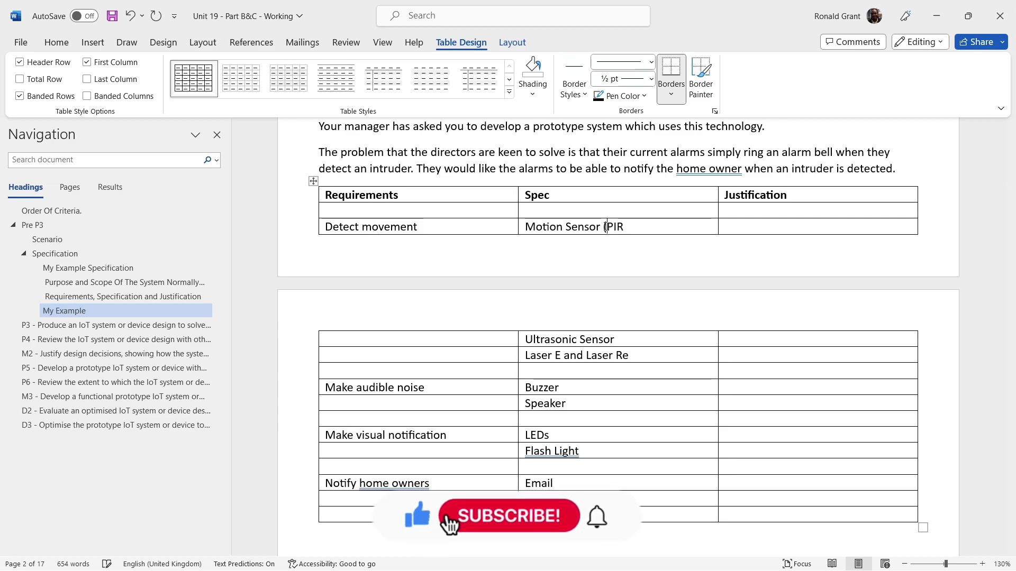
key(End)
text())
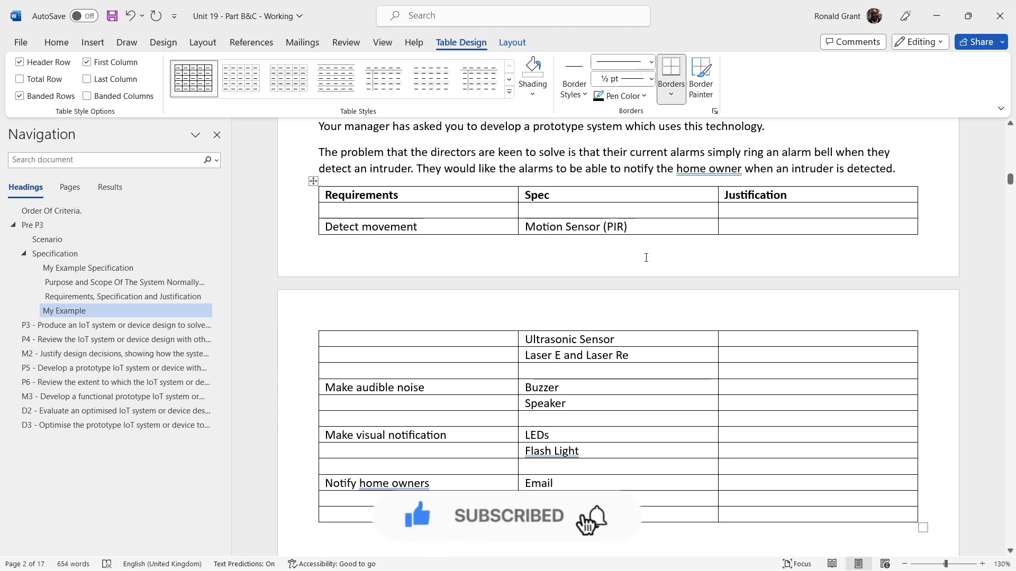
click(764, 229)
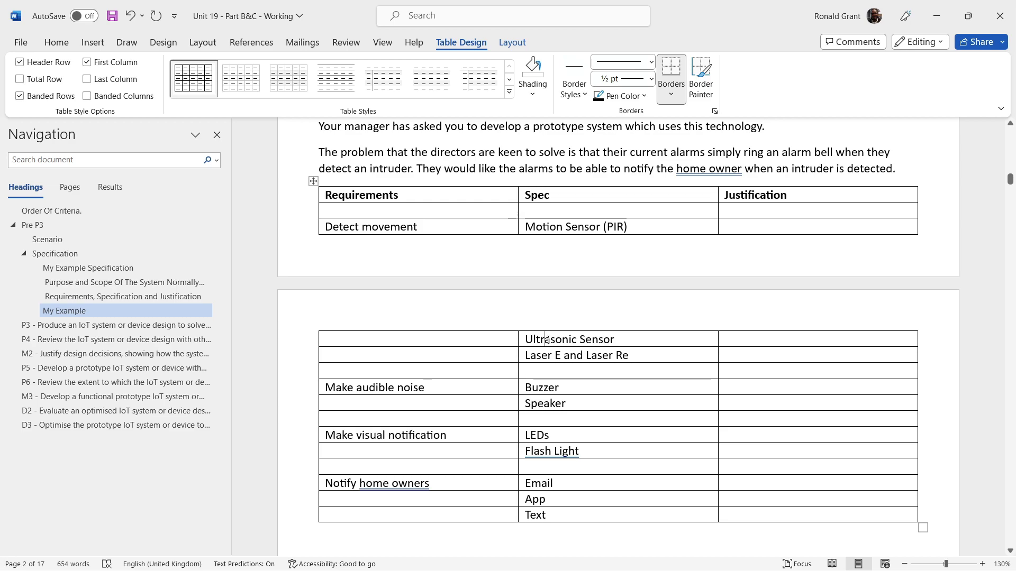
Insert "Distance" into the ultrasonic entry so the specification reads "Ultrasonic Distance Sensor".
drag(547, 340, 549, 345)
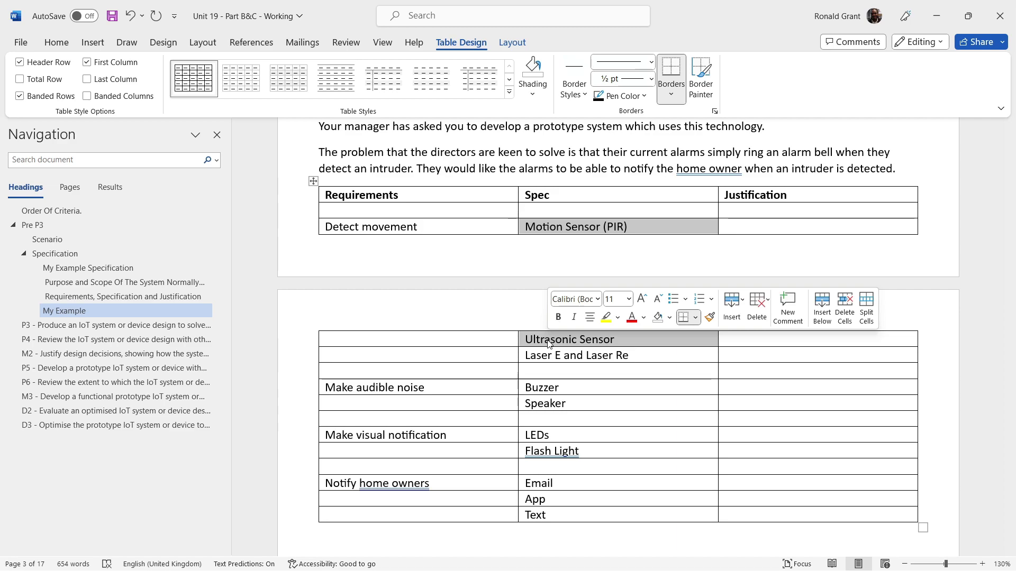
click(624, 343)
key(ctrl+Left)
text(Distance)
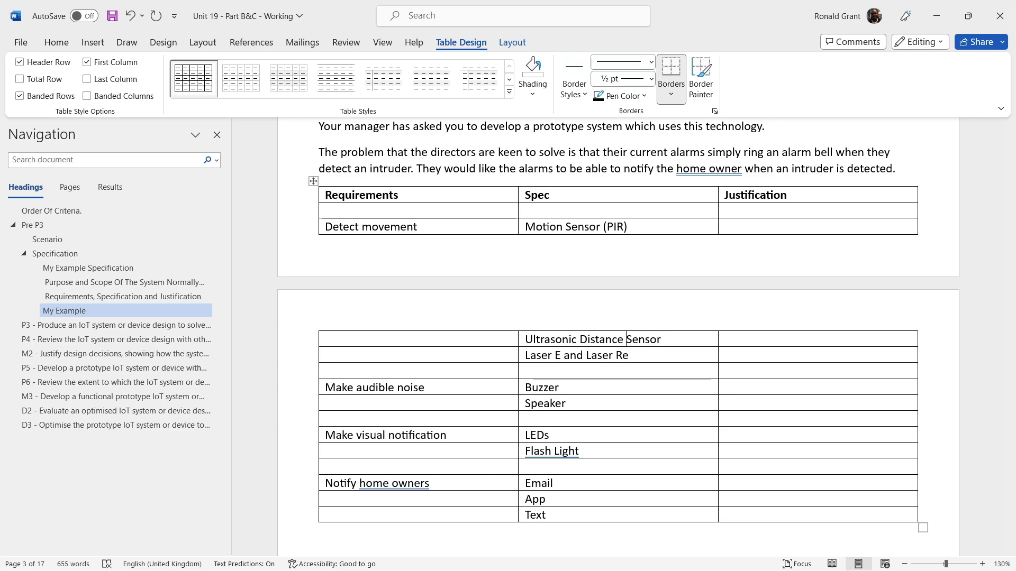
shift+click(643, 347)
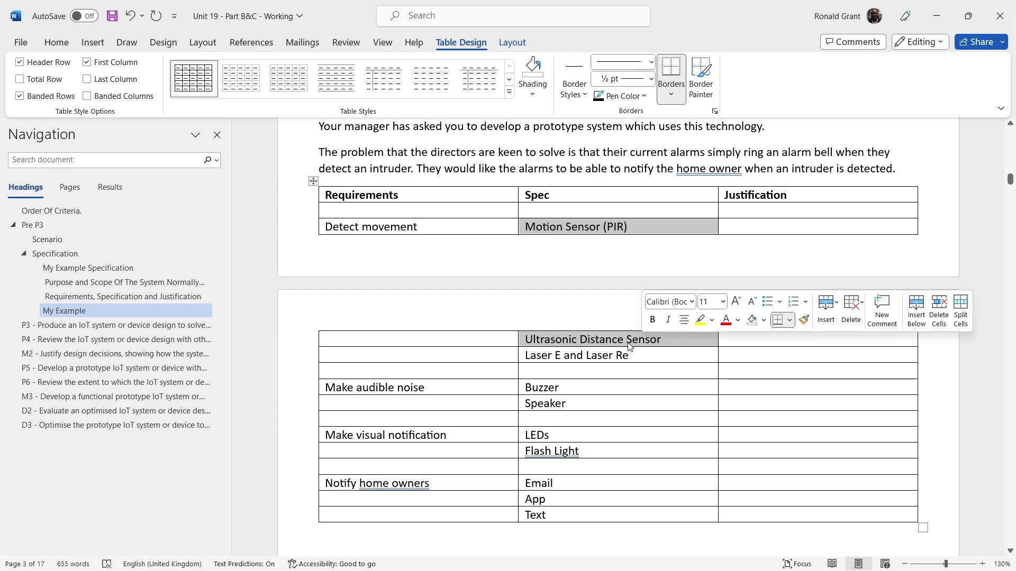
click(628, 346)
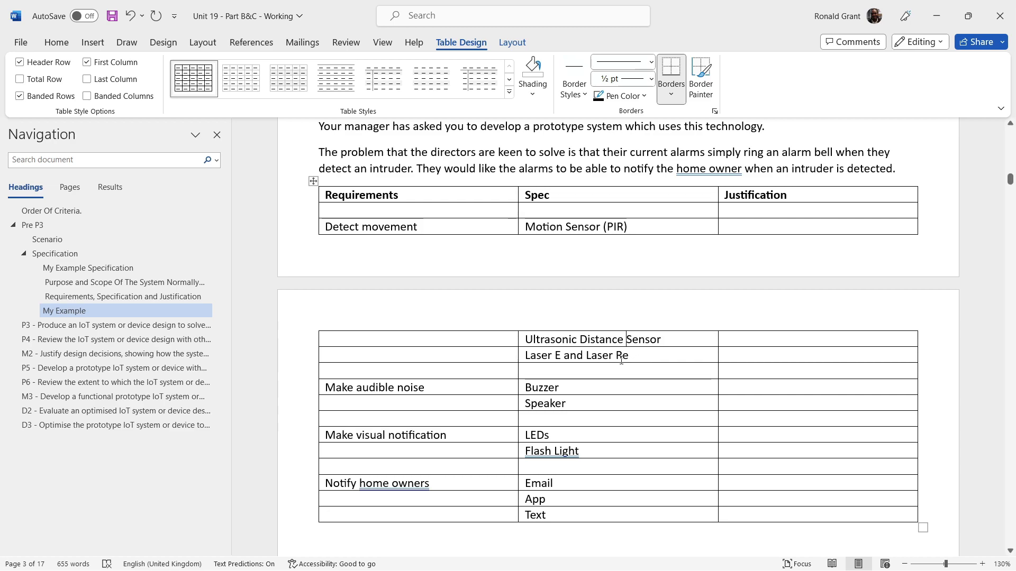
double_click(621, 360)
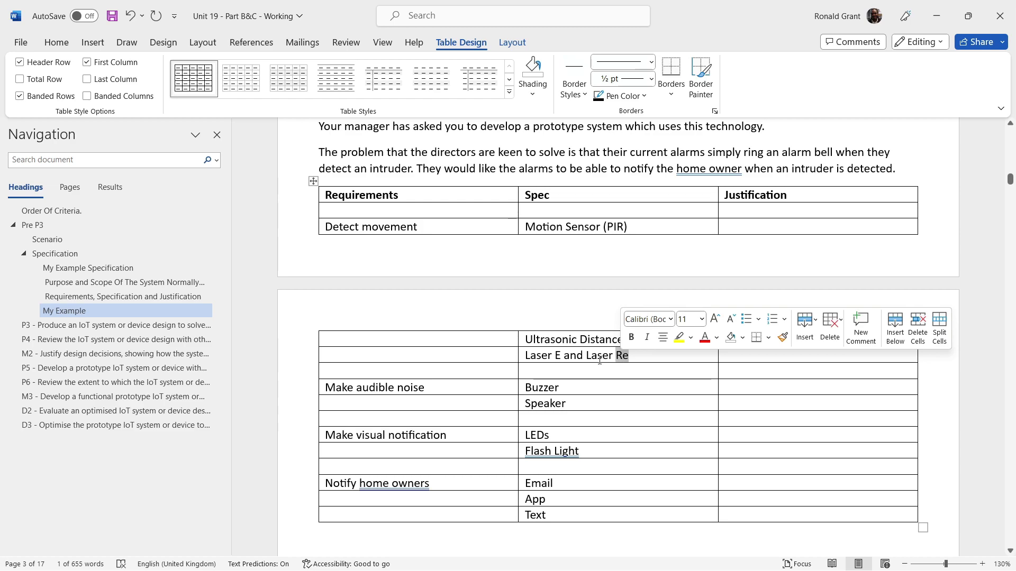
click(598, 361)
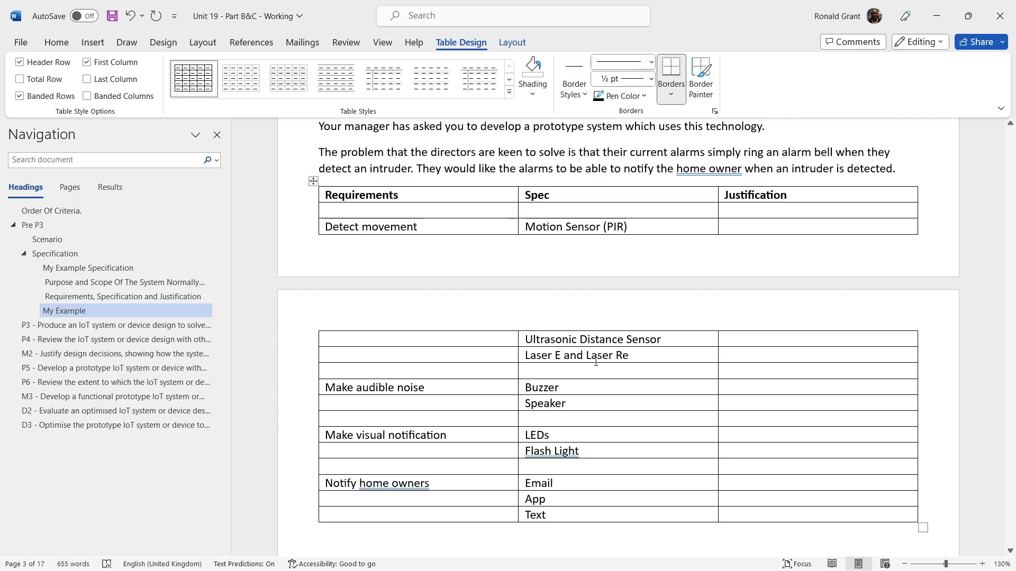
Replace the word "noise" with "thing" in the audible requirement and save the document.
double_click(407, 388)
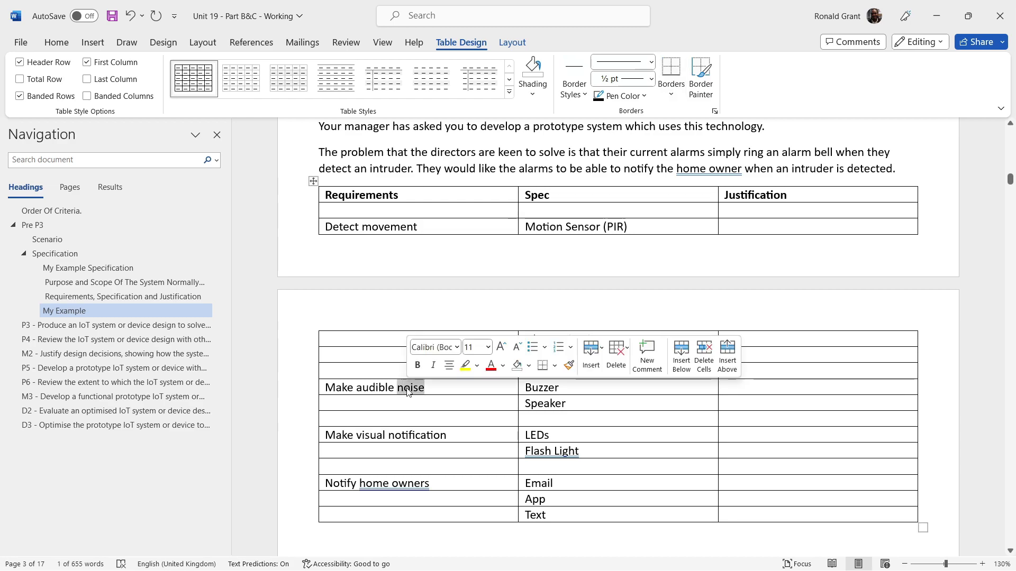
key(Delete)
text(thing)
key(ctrl+s)
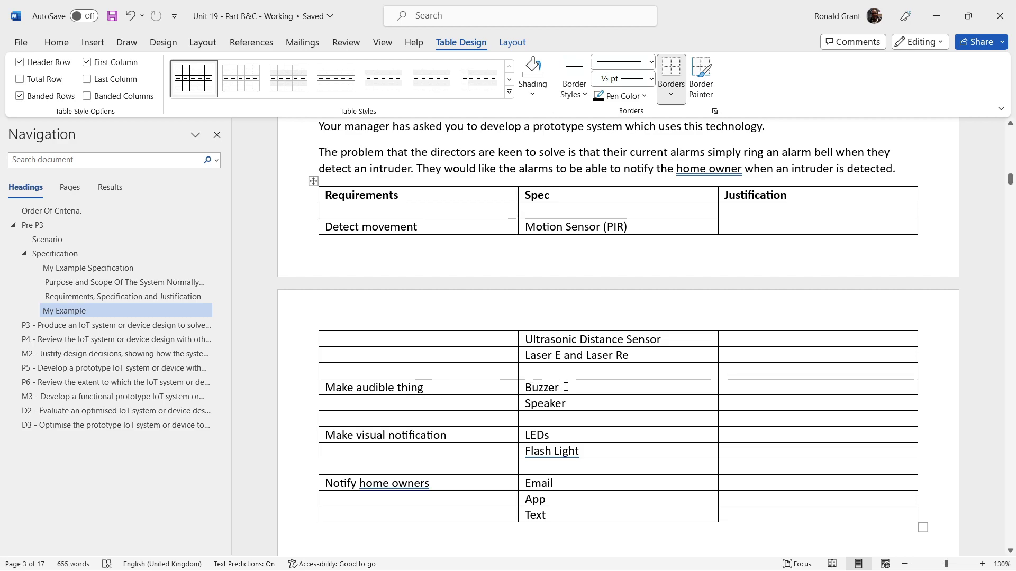
click(565, 386)
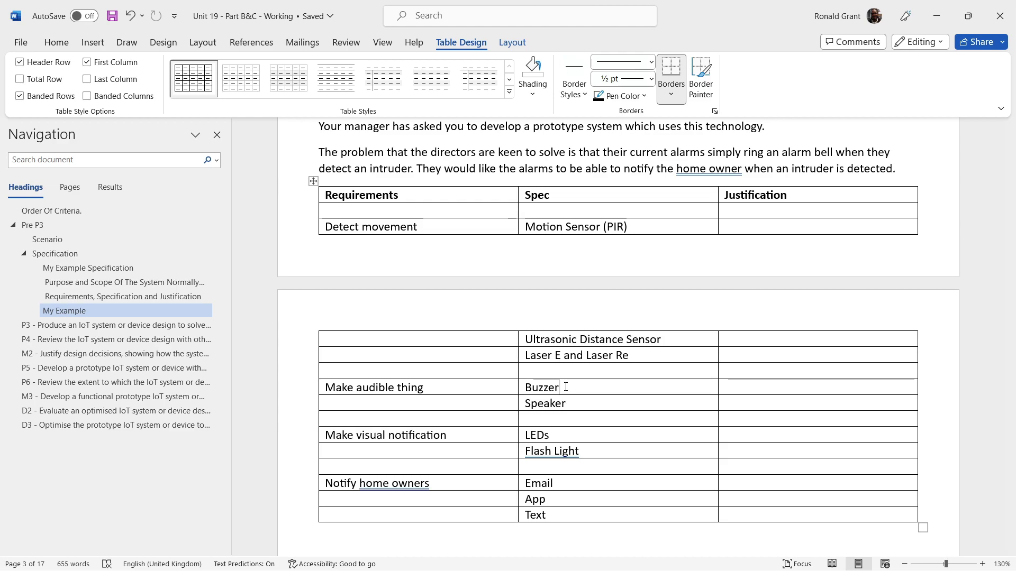
Review the specification options in the requirements table alongside the example specification notes and questions above it.
click(596, 453)
scroll(521, 471, down, 3)
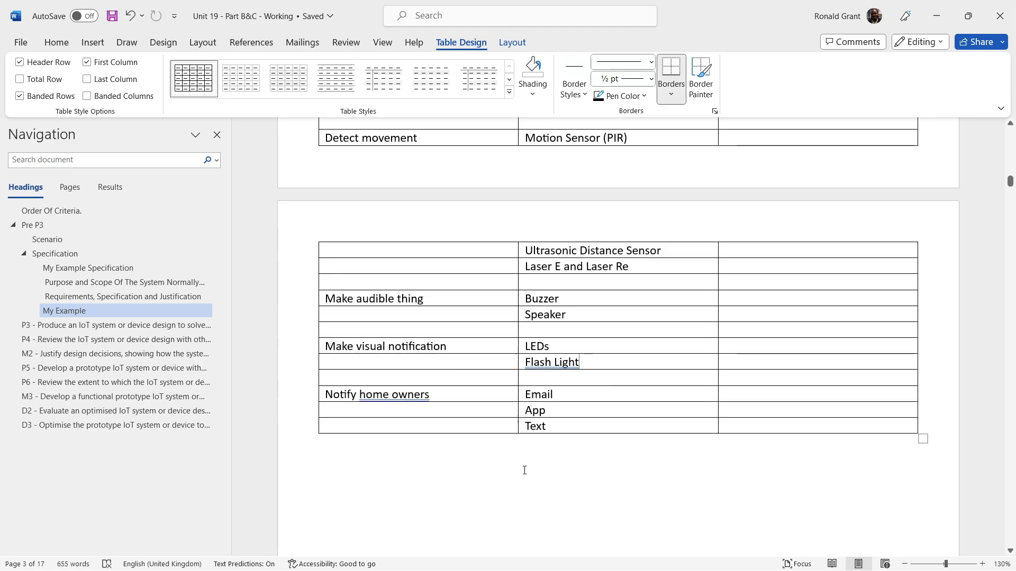
click(576, 394)
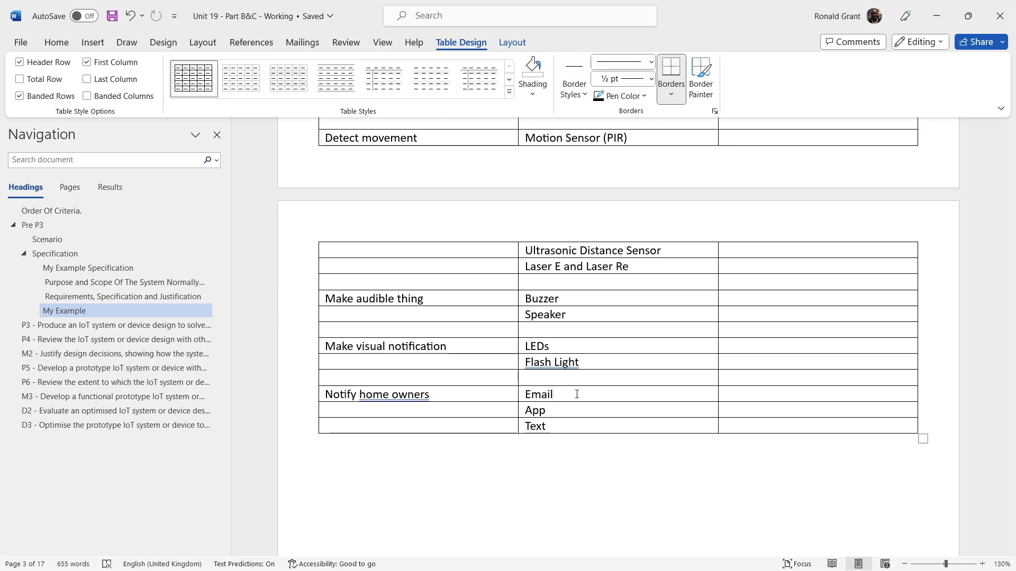
scroll(577, 394, up, 5)
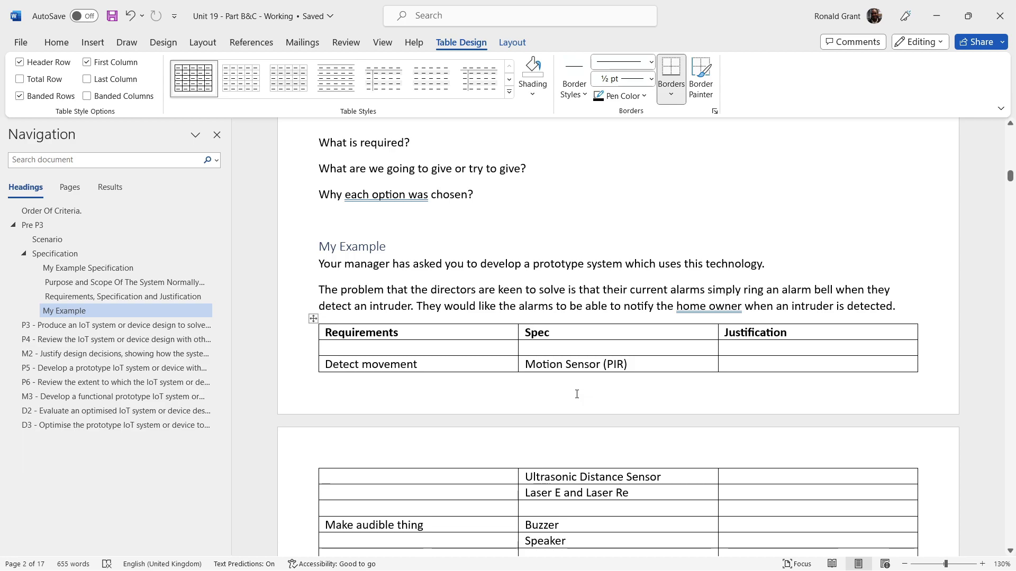
scroll(576, 394, down, 4)
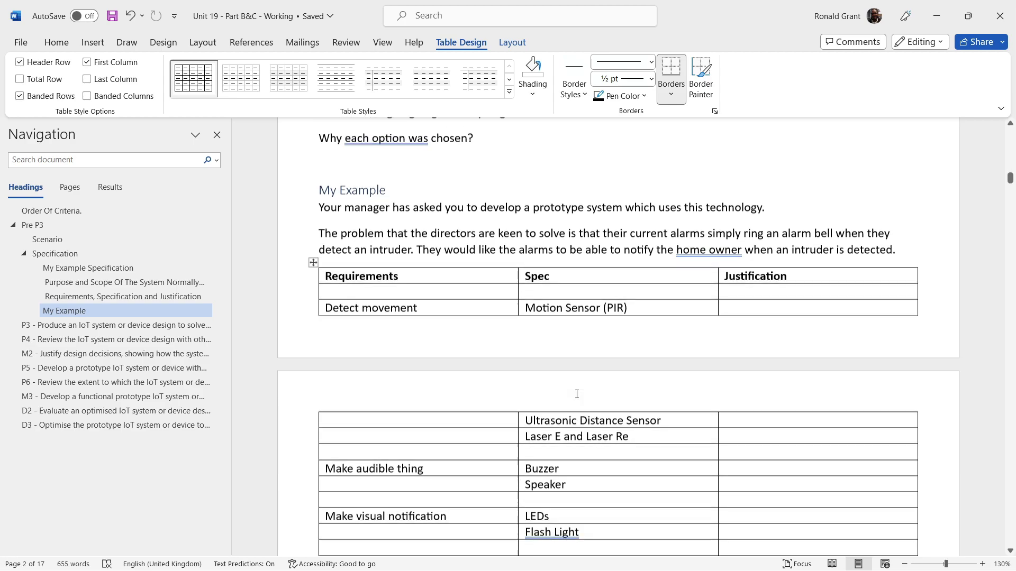
scroll(577, 394, up, 5)
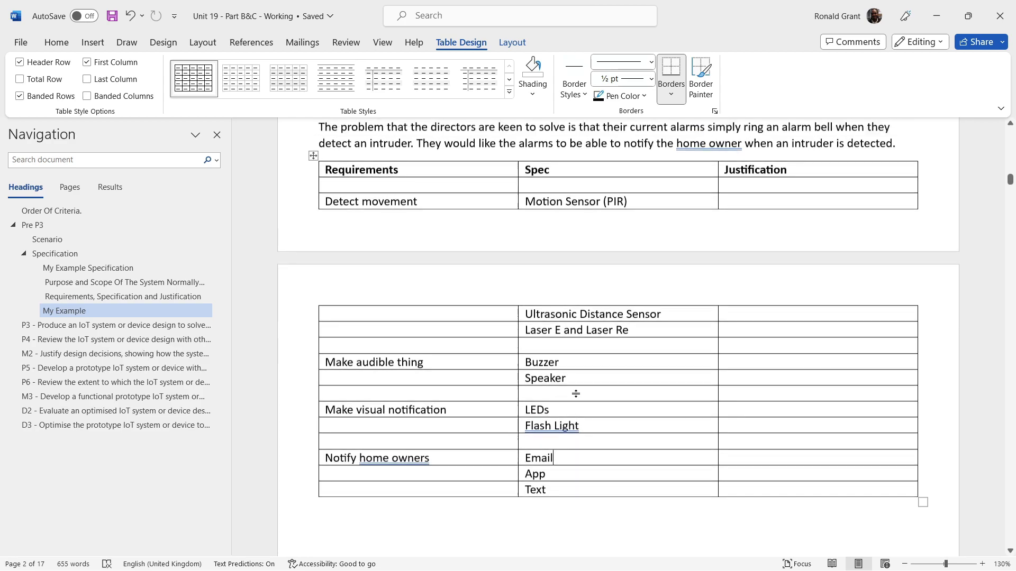
scroll(577, 394, up, 4)
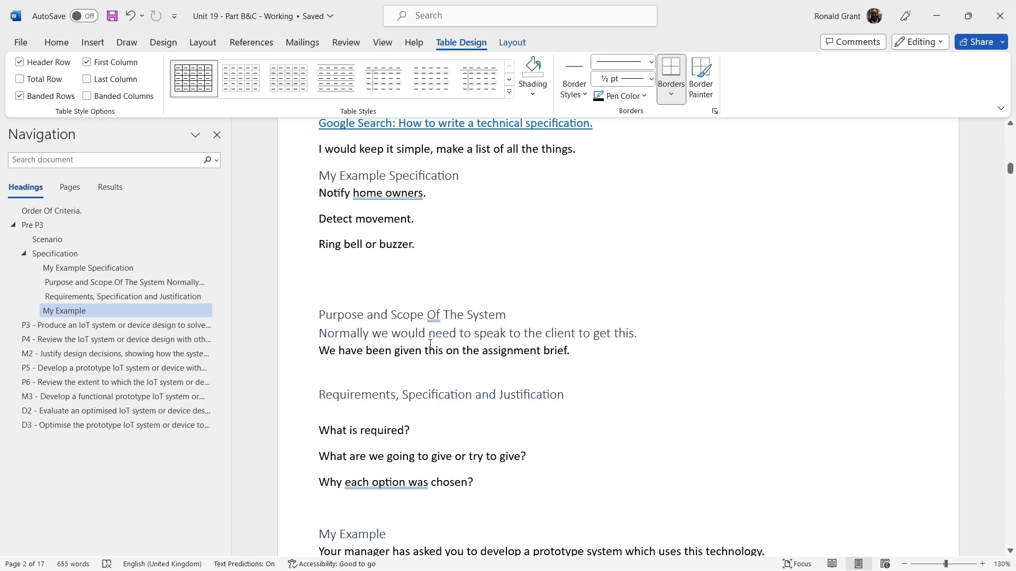
scroll(401, 417, down, 8)
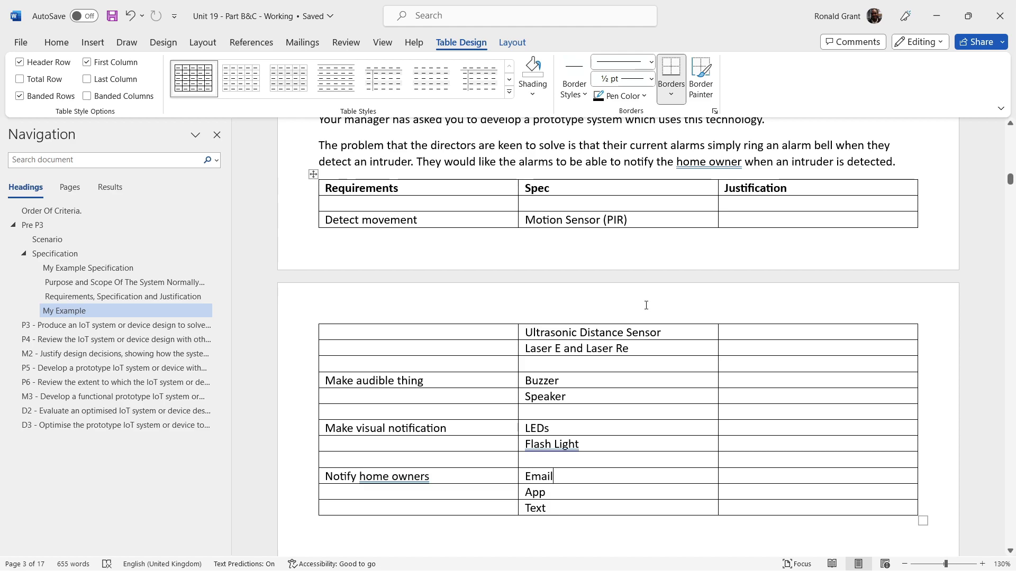
Go to the P3 heading about producing an IoT system design and place the cursor in the body text below it.
click(127, 324)
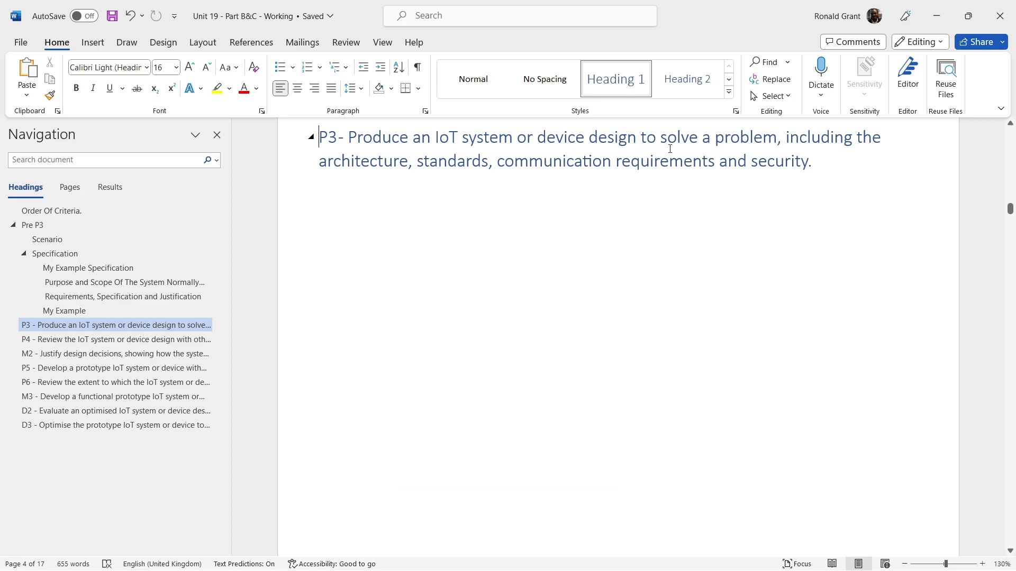
drag(816, 167, 457, 192)
click(407, 197)
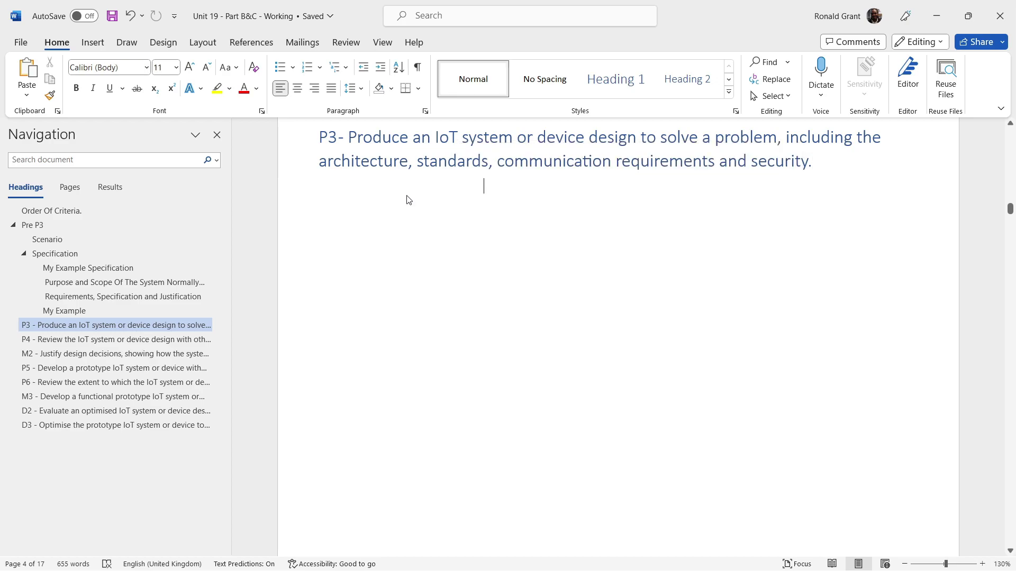